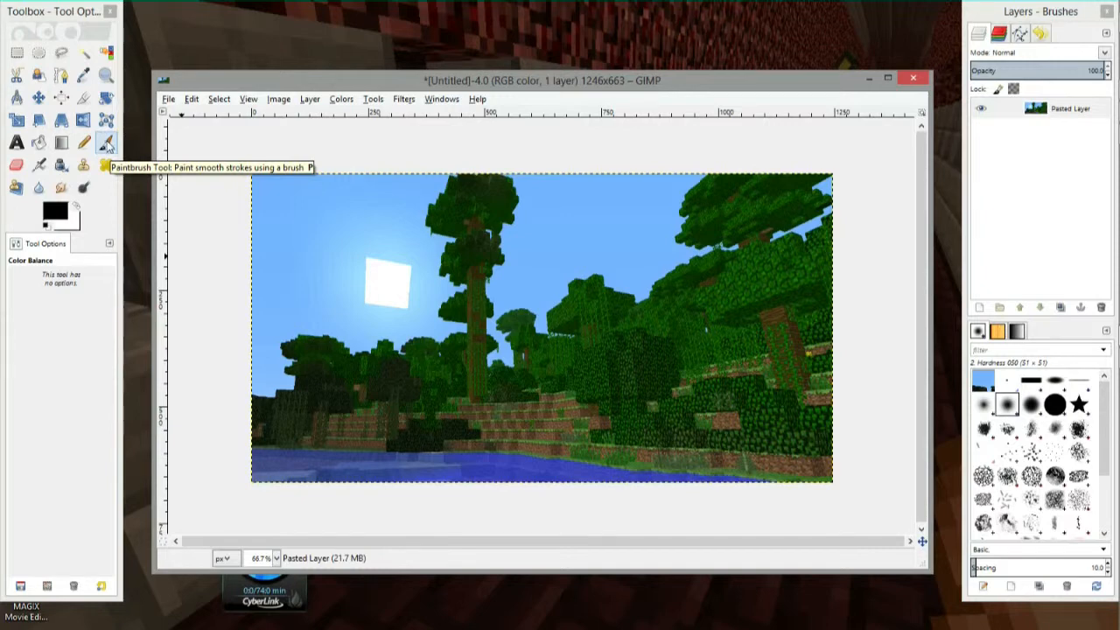
- Paint a wavy black freehand stroke across the sky and trees with the Paintbrush, and undo it
click(106, 144)
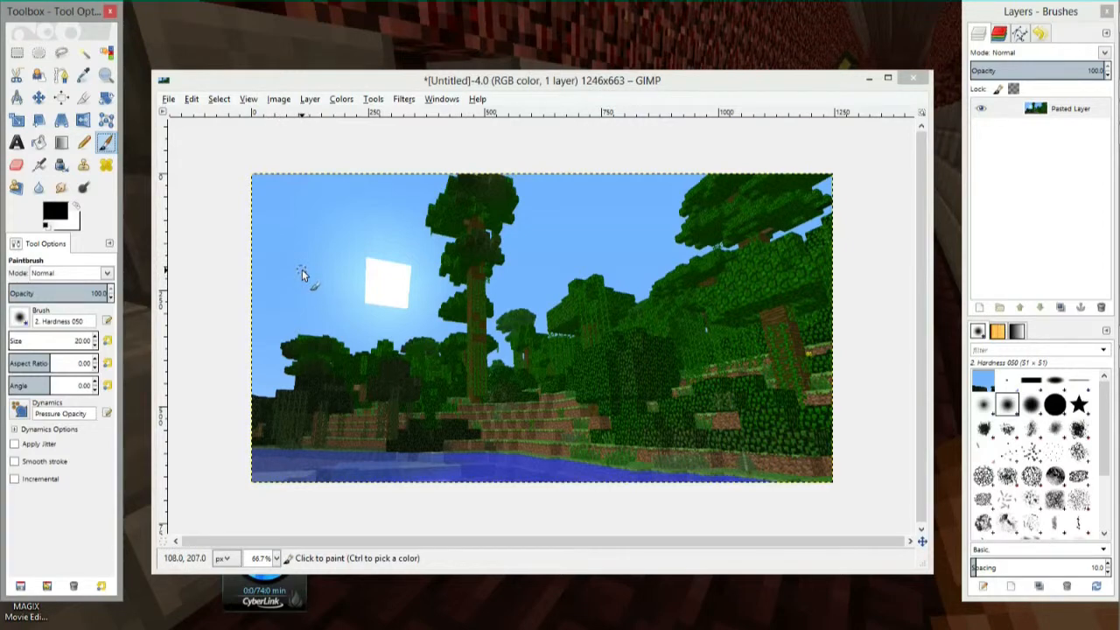
mouse_move(302, 270)
mouse_down()
mouse_move(328, 193)
mouse_move(338, 208)
mouse_move(466, 259)
mouse_move(551, 256)
mouse_move(659, 222)
mouse_move(675, 245)
mouse_move(760, 235)
mouse_move(725, 263)
mouse_move(727, 287)
mouse_move(827, 335)
mouse_up()
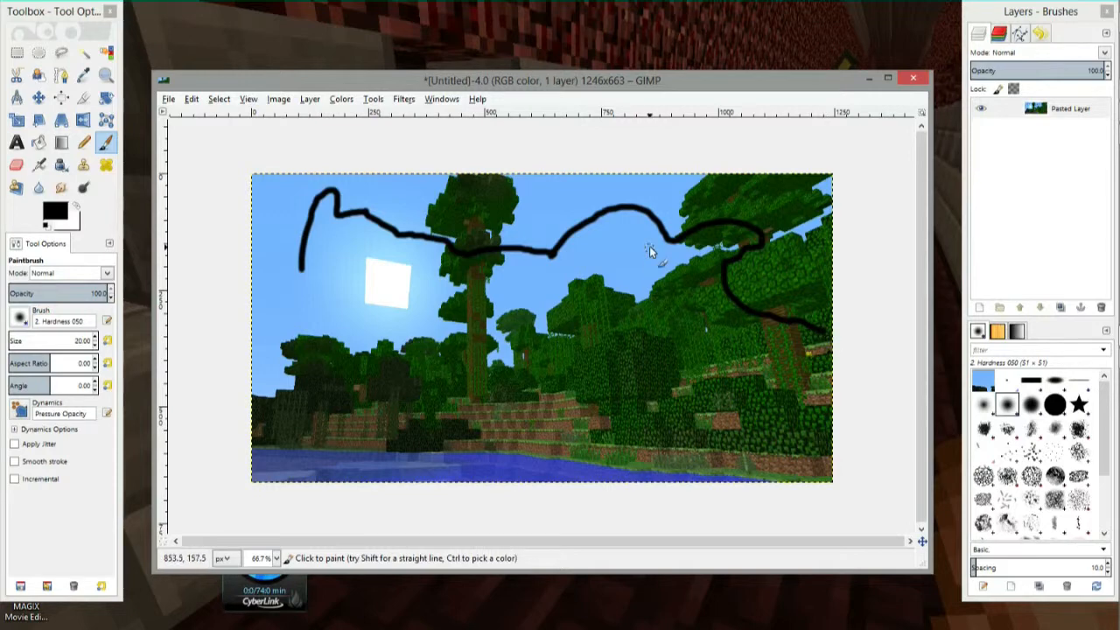
key(ctrl)
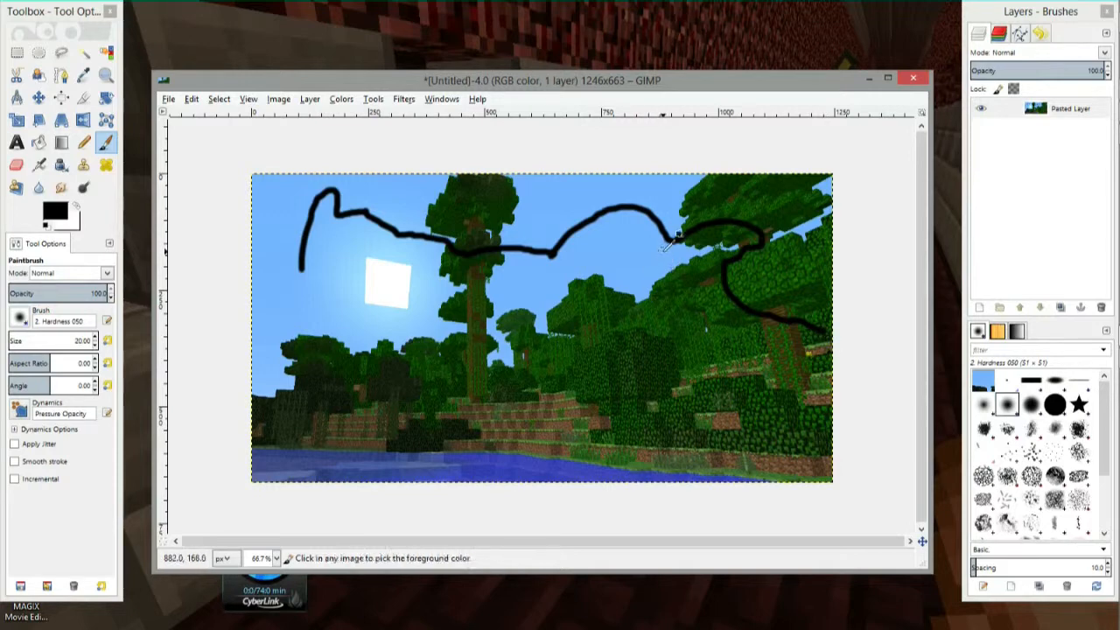
key(ctrl+z)
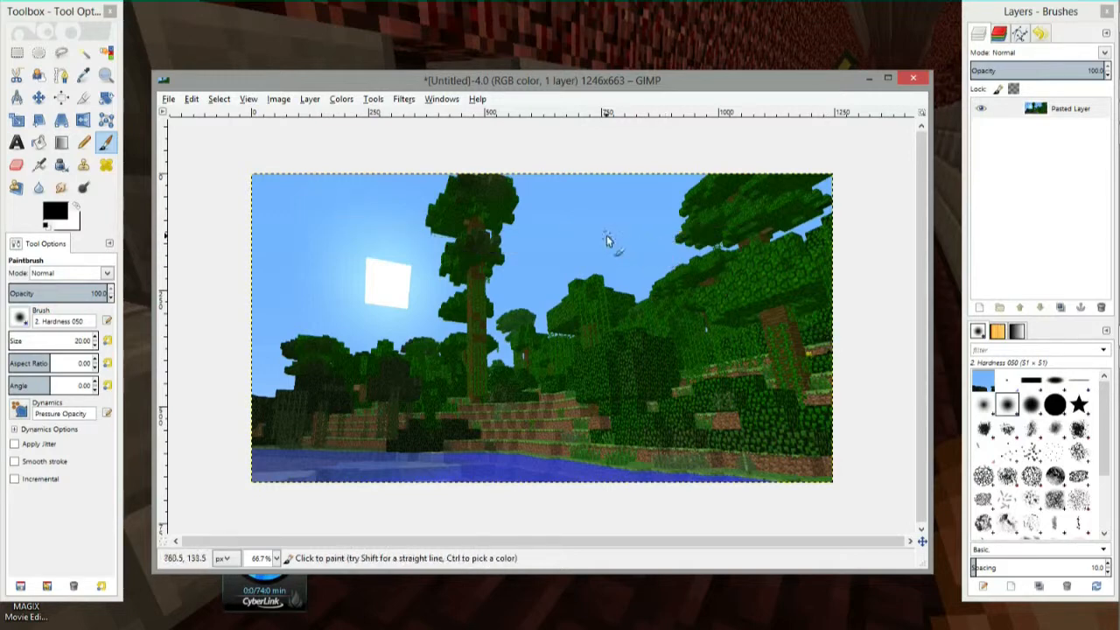
- Fill the sky on both sides of the tall tree with black using Bucket Fill, and undo the fills
click(84, 144)
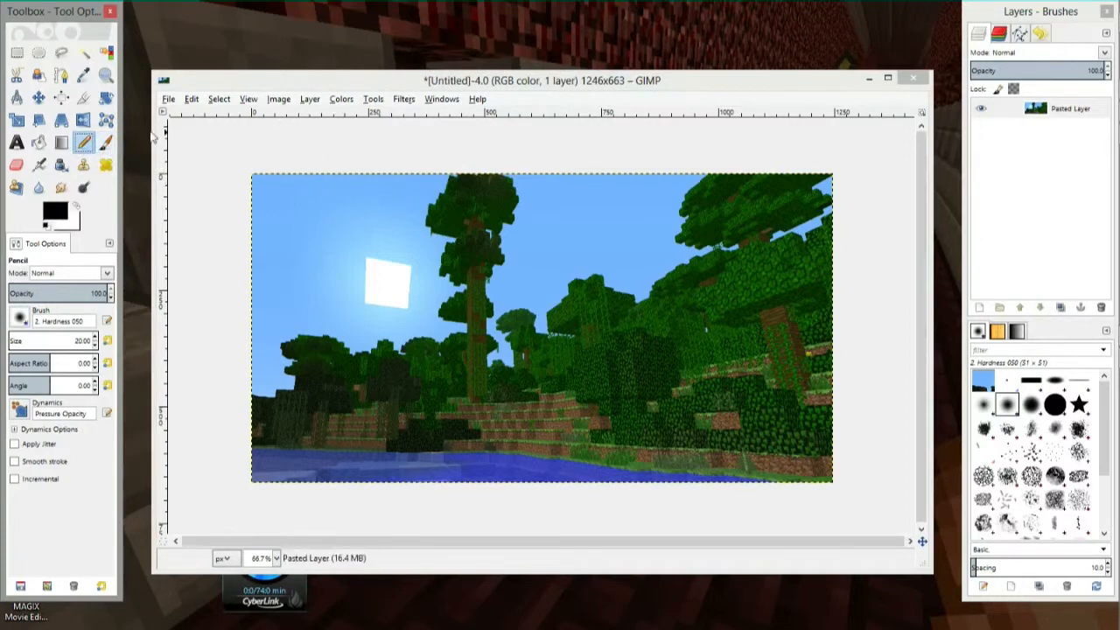
click(104, 143)
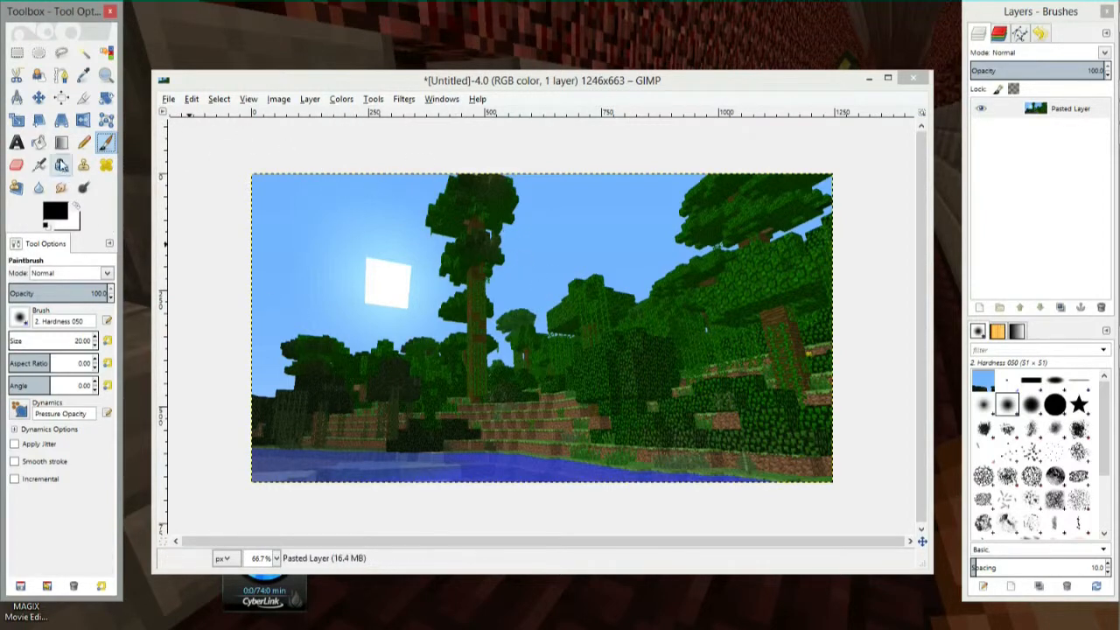
click(38, 142)
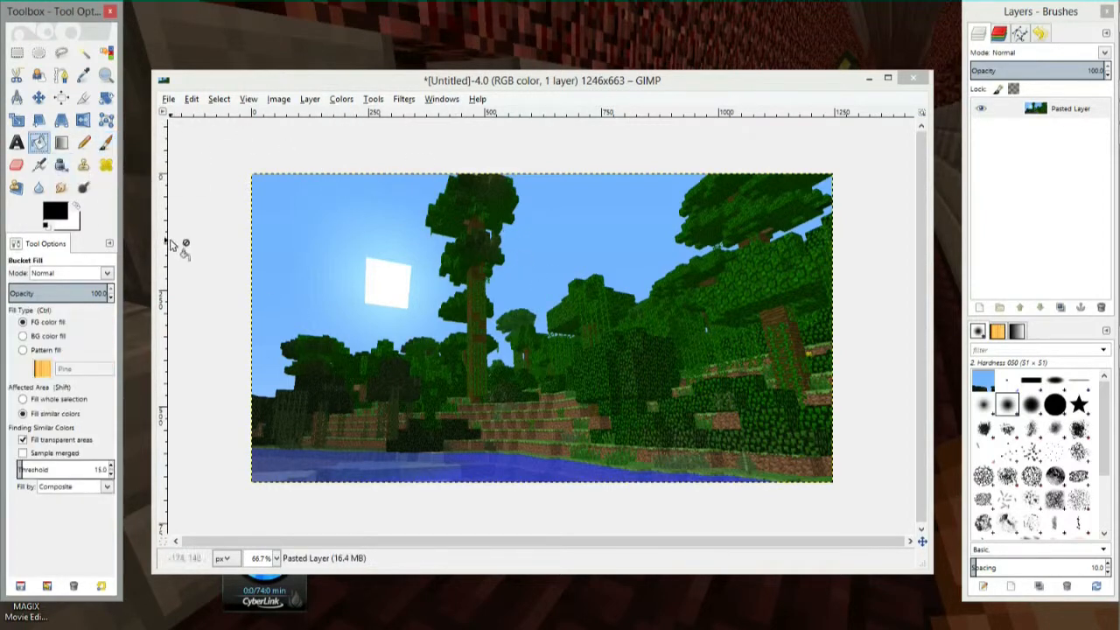
click(549, 229)
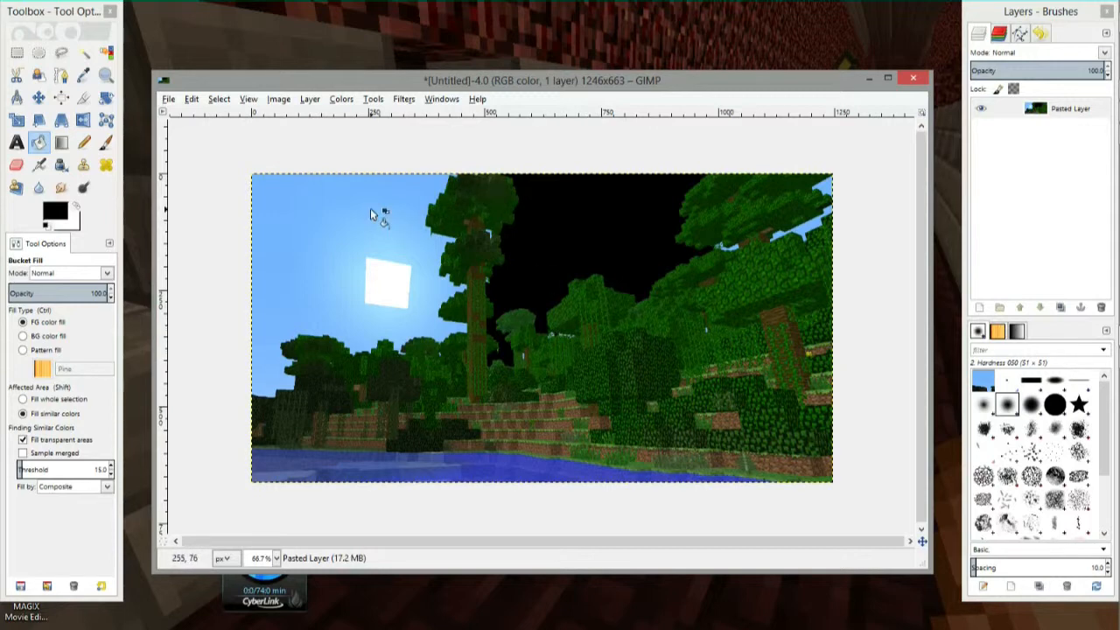
click(272, 235)
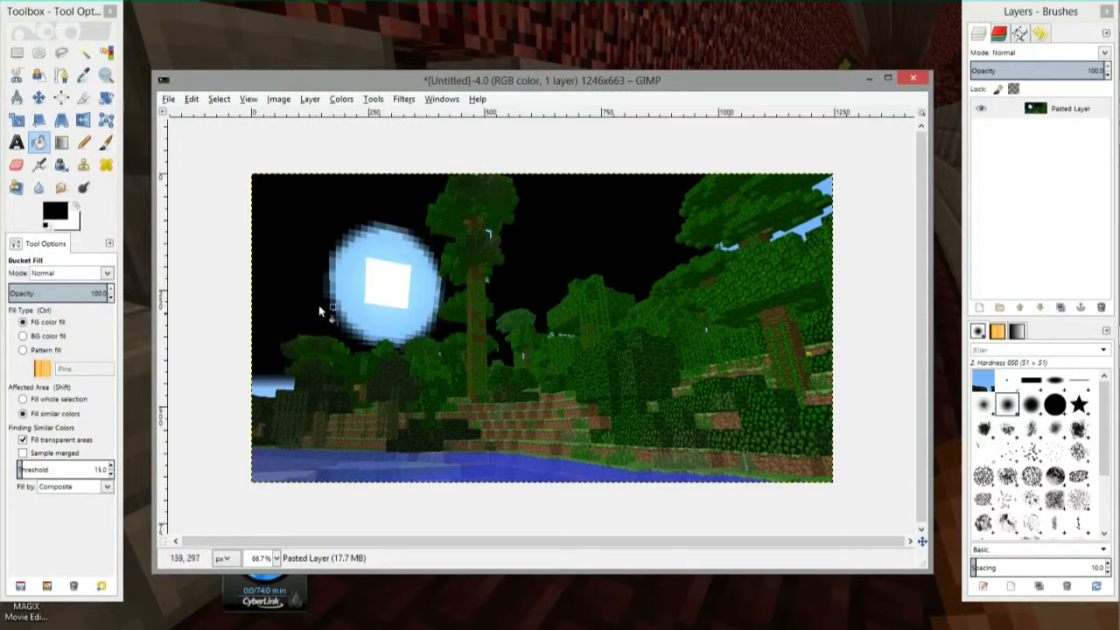
ctrl+click(379, 333)
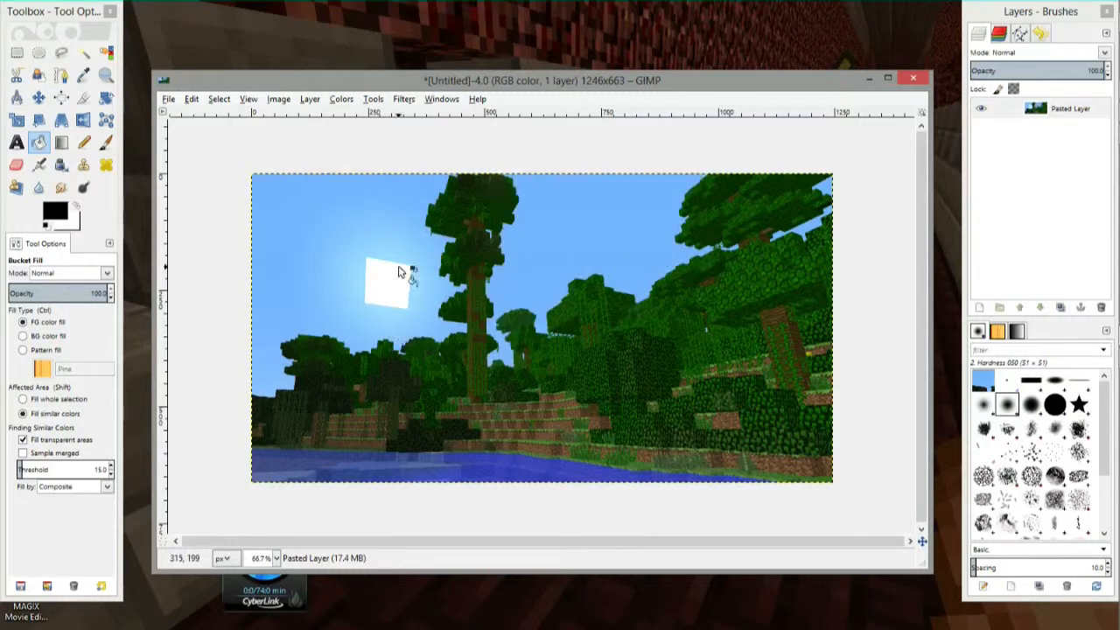
- Apply a Brightness-Contrast adjustment to the pasted layer with brightness 31 and contrast 32
click(345, 100)
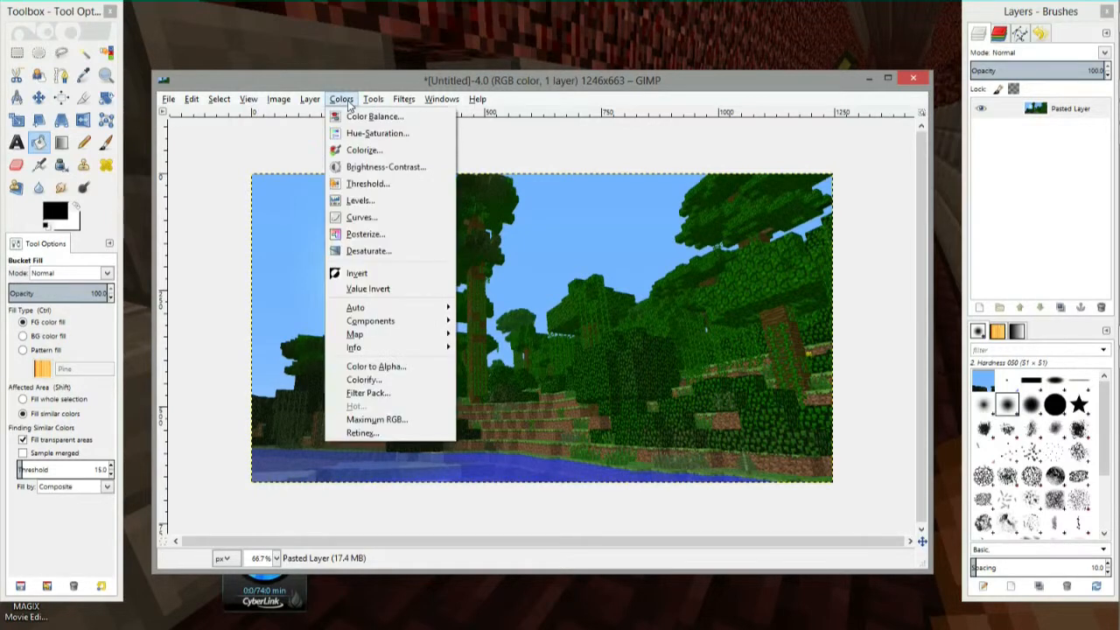
click(378, 168)
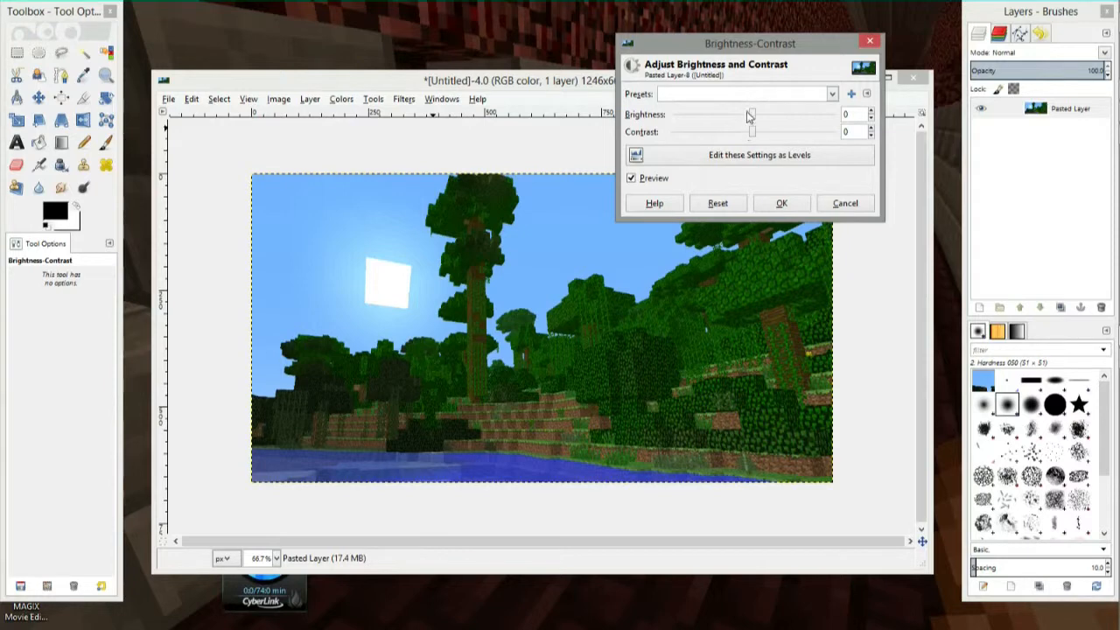
mouse_move(753, 117)
mouse_down()
mouse_move(854, 116)
mouse_move(640, 114)
mouse_move(760, 114)
mouse_move(752, 124)
mouse_up()
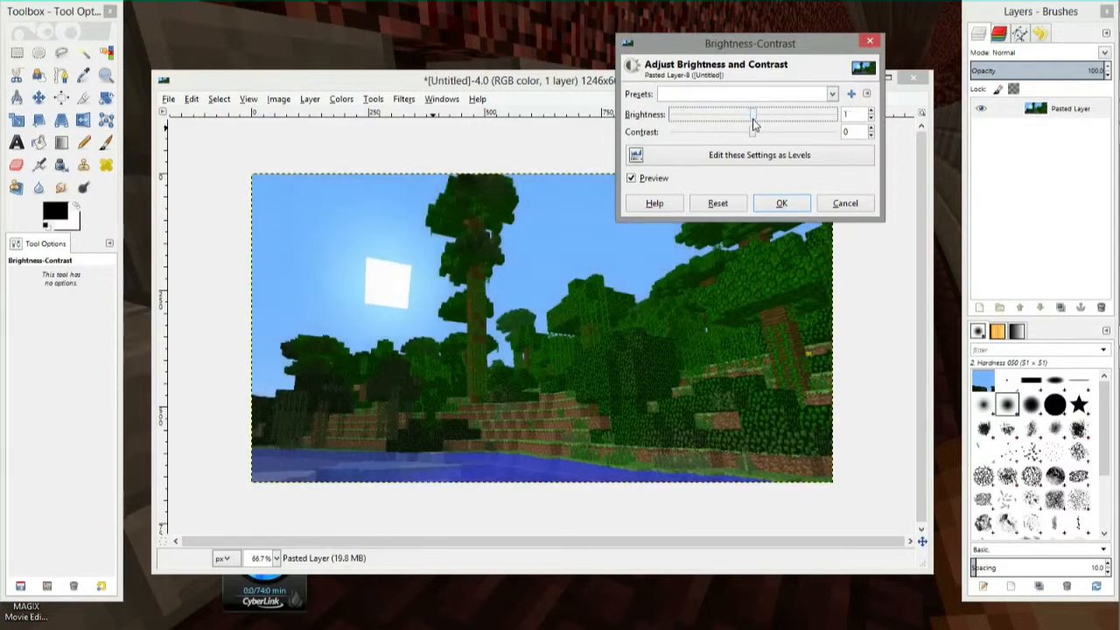
drag(753, 126, 754, 127)
click(720, 203)
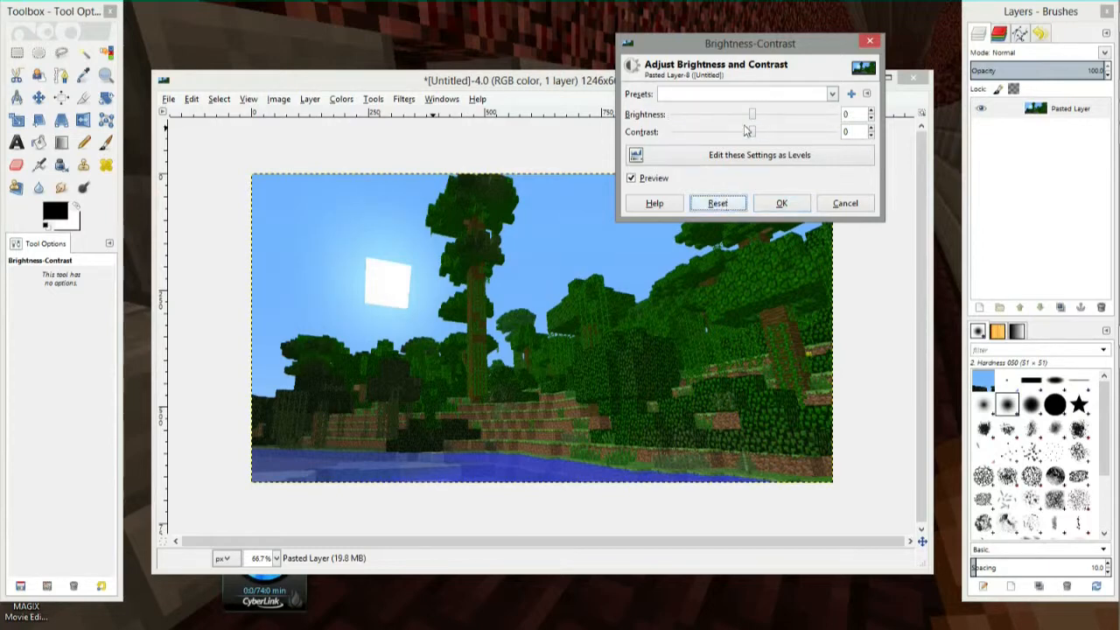
drag(753, 133, 902, 125)
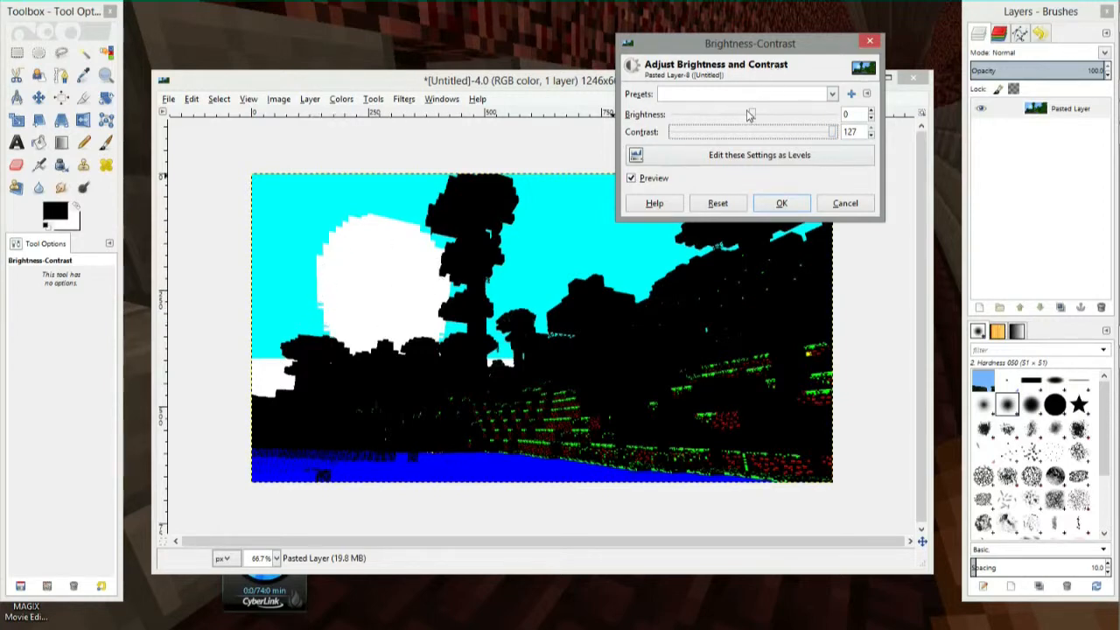
drag(830, 133, 753, 134)
drag(674, 138, 773, 141)
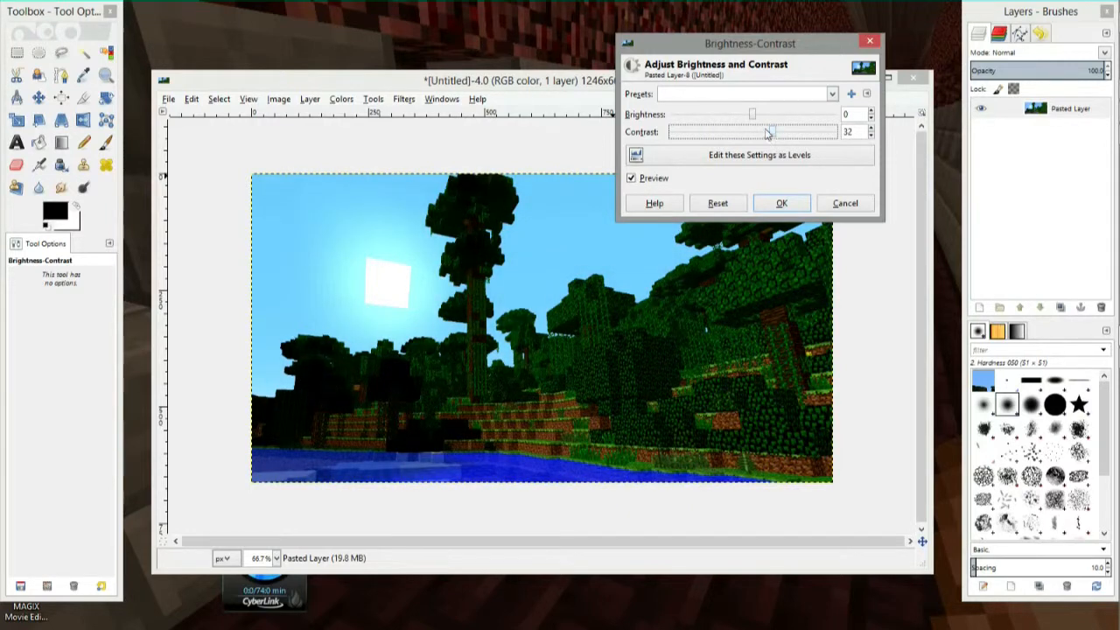
drag(755, 117, 773, 116)
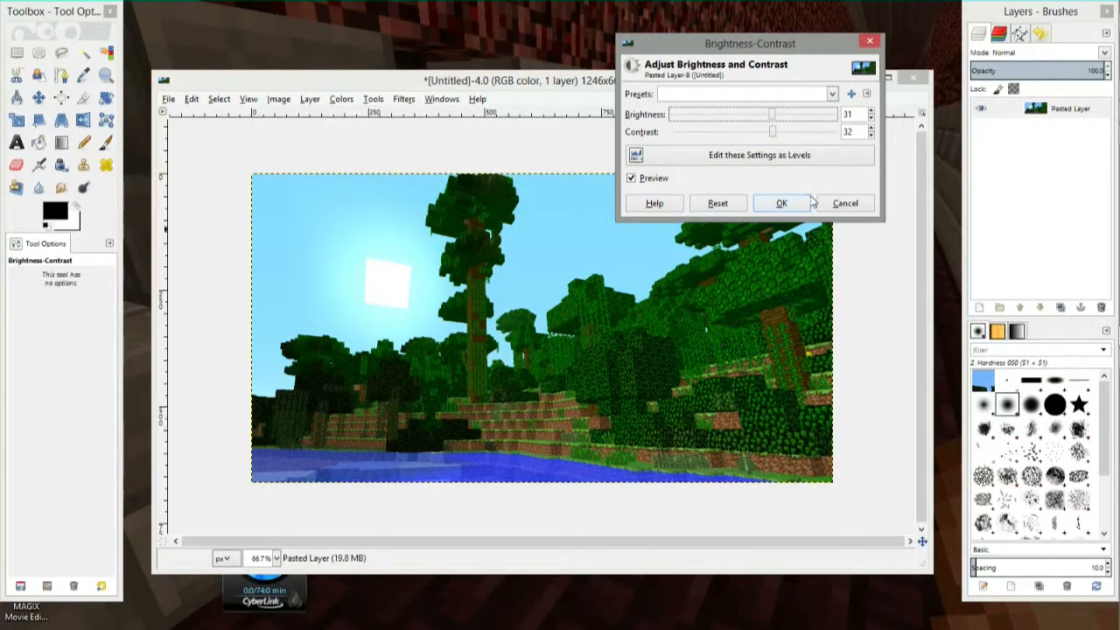
click(782, 204)
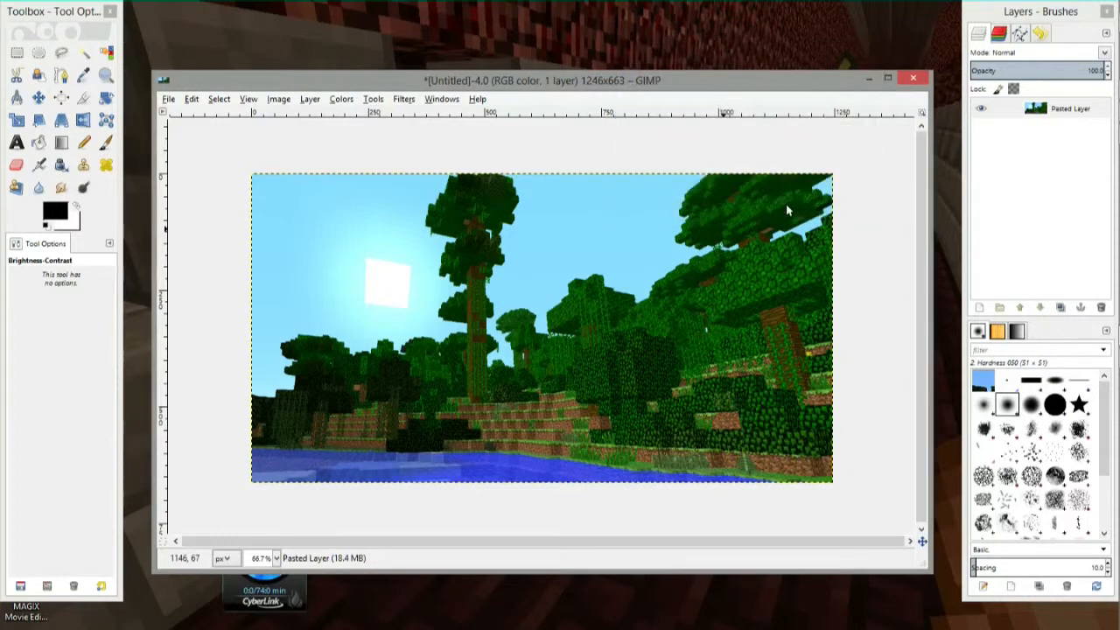
- Compare the image before and after the brightness-contrast adjustment by repeatedly undoing and redoing it, ending with it applied
key(ctrl+z)
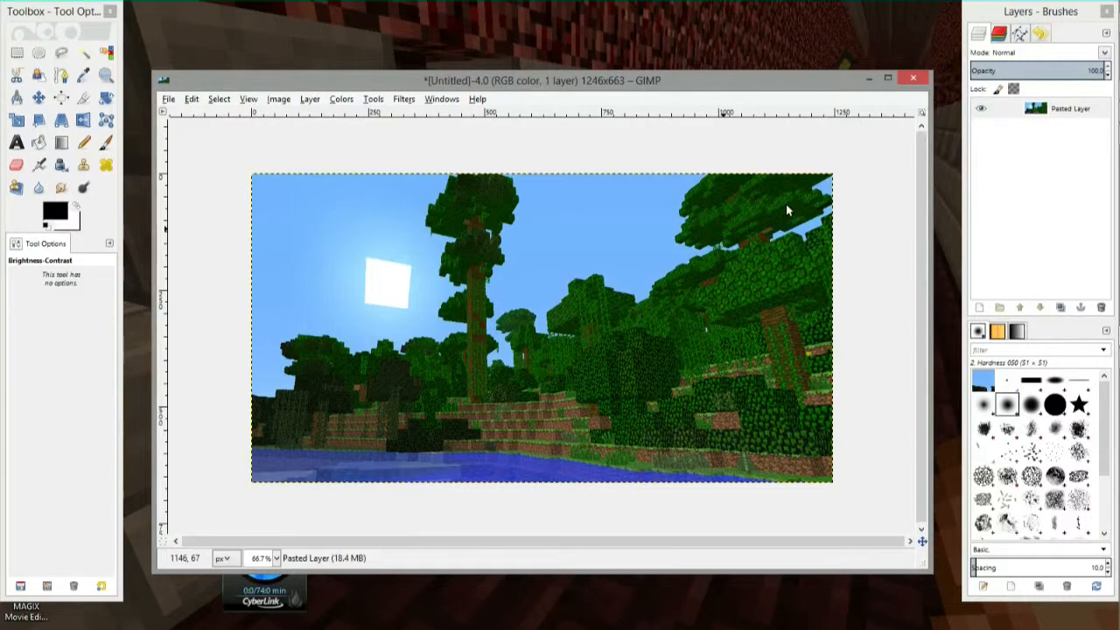
key(ctrl+y)
key(ctrl+z)
key(ctrl+y)
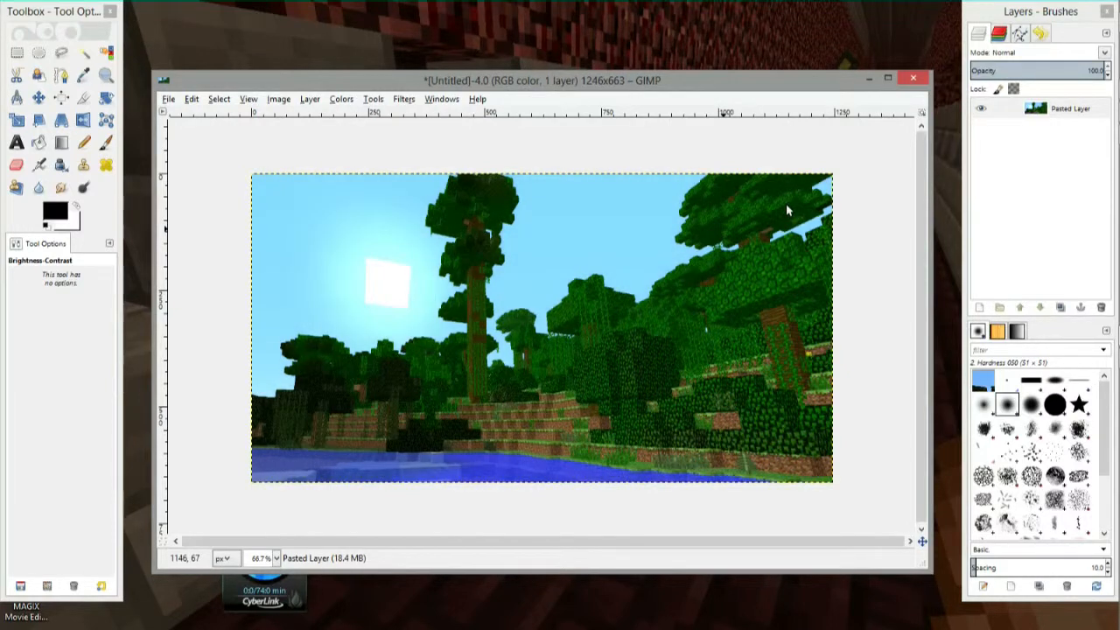
key(ctrl+z)
key(ctrl+y)
- Render Plasma clouds over the layer with a slightly adjusted turbulence, and undo the render
click(402, 100)
mouse_move(431, 102)
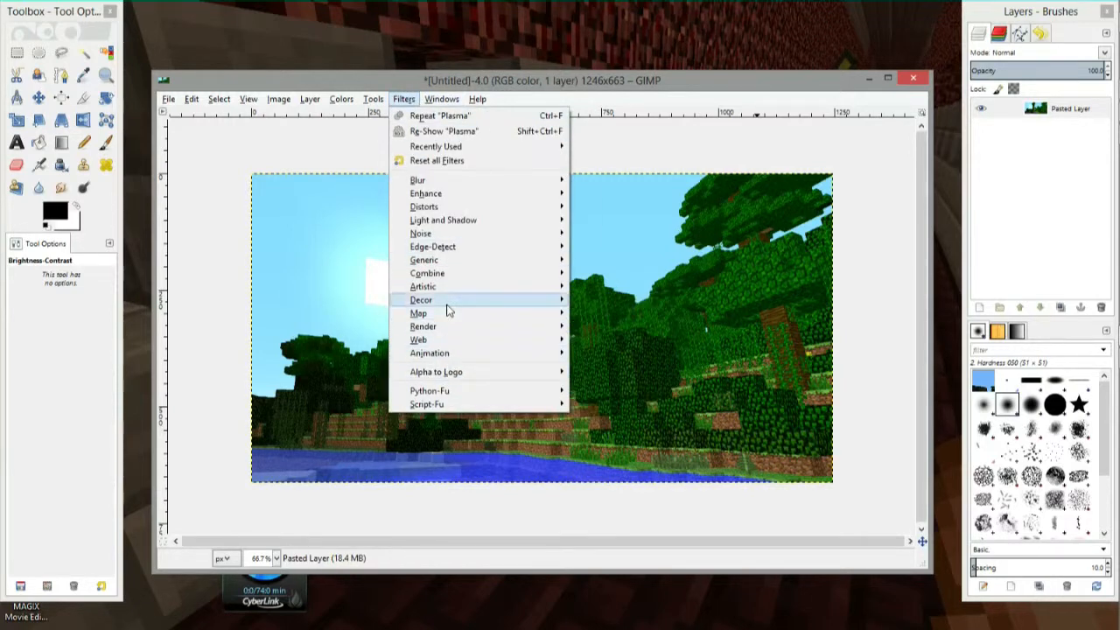
mouse_move(447, 302)
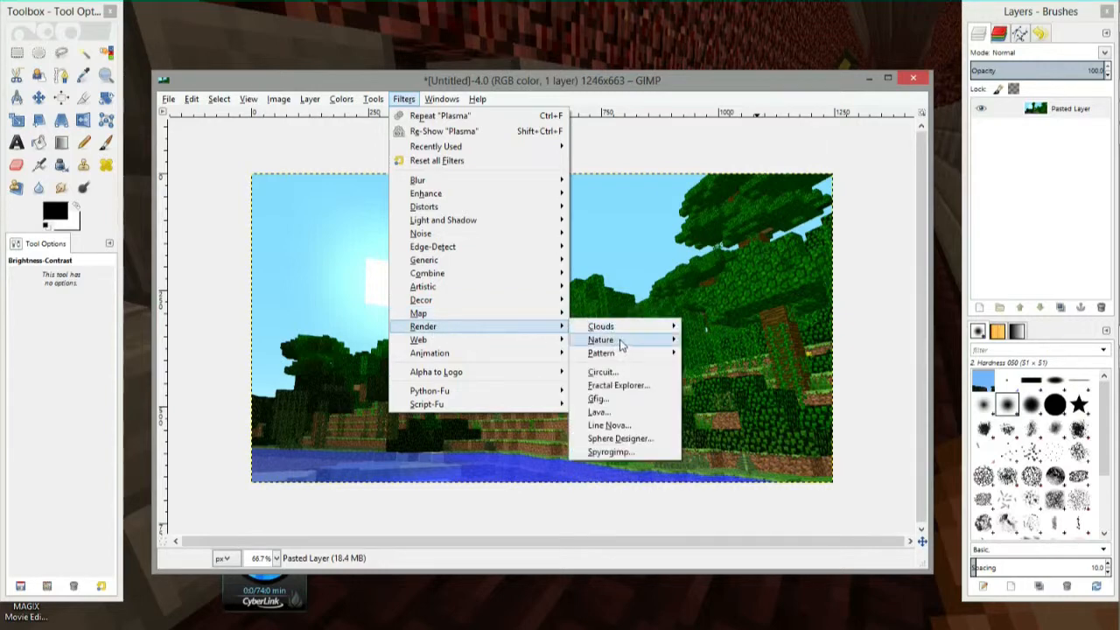
mouse_move(621, 330)
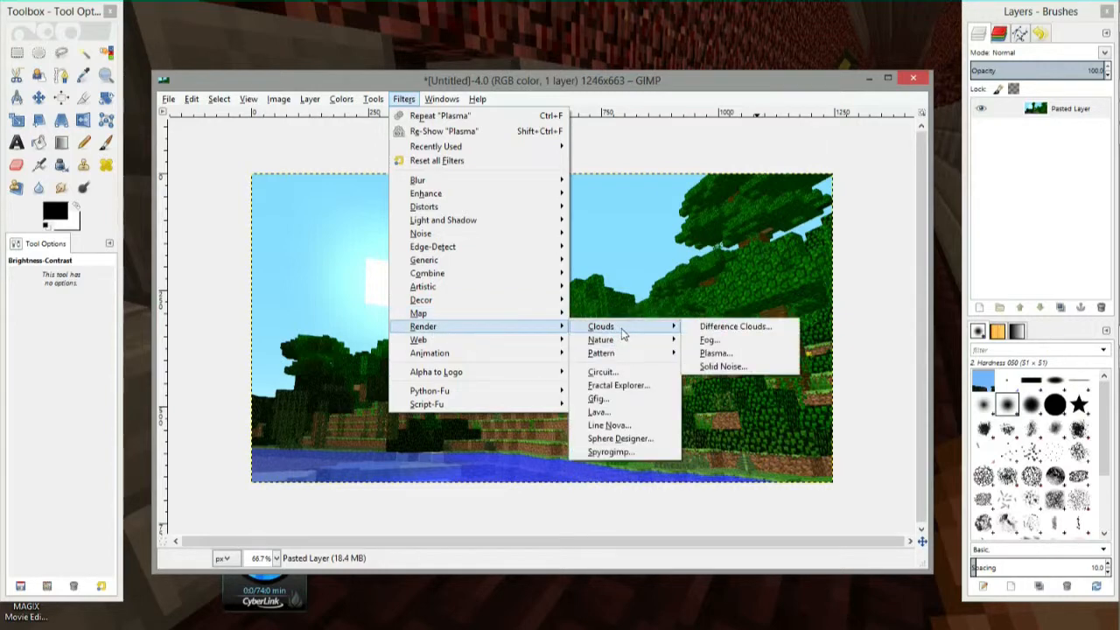
click(724, 355)
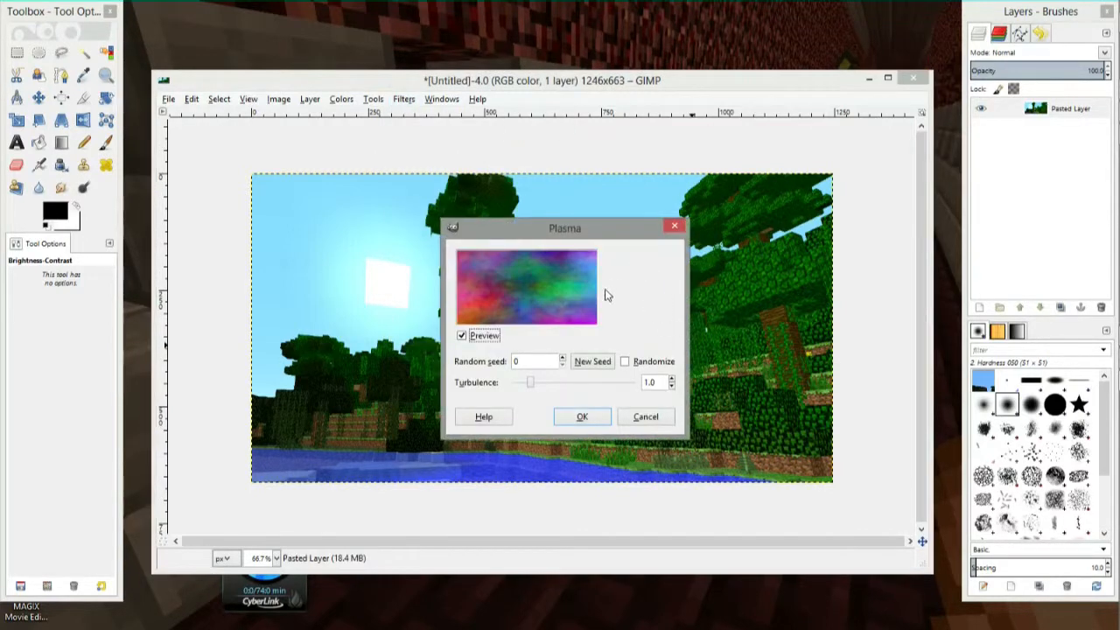
mouse_move(530, 385)
mouse_down()
mouse_move(562, 383)
mouse_move(527, 383)
mouse_up()
click(602, 420)
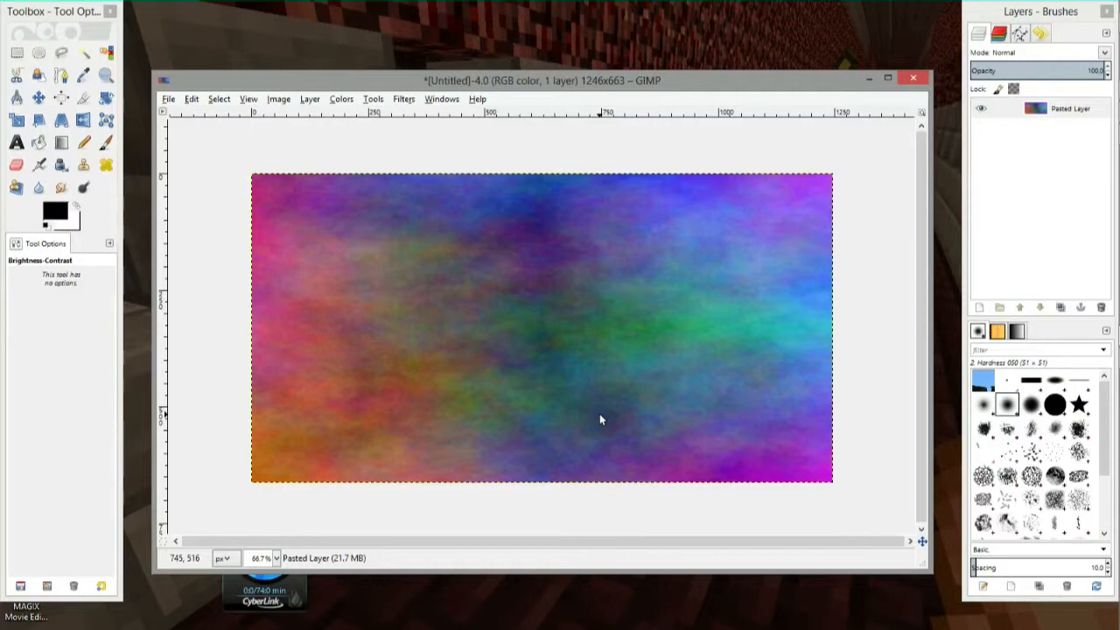
key(ctrl+z)
- Apply the GIMPressionist artistic filter to the landscape with the ApplyCanvas preset selected
click(404, 99)
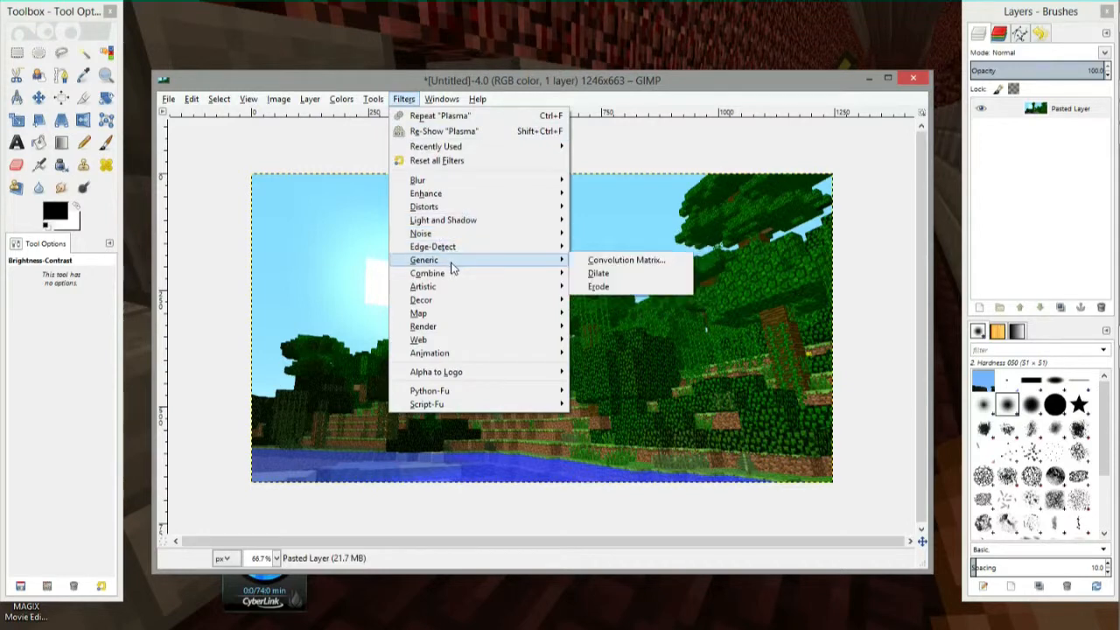
mouse_move(449, 292)
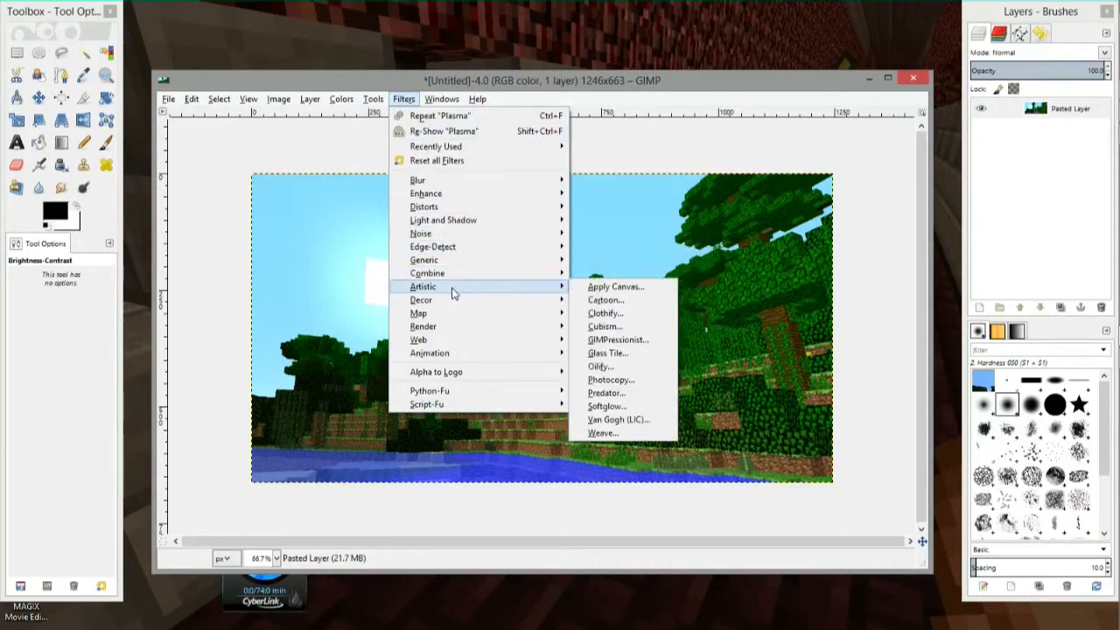
click(623, 343)
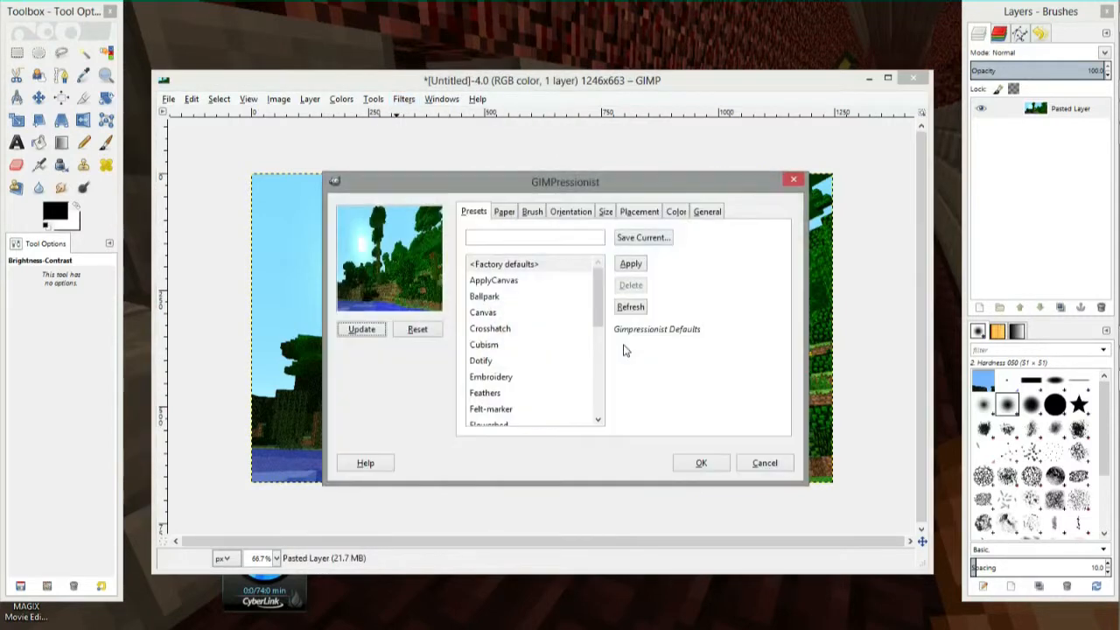
click(541, 297)
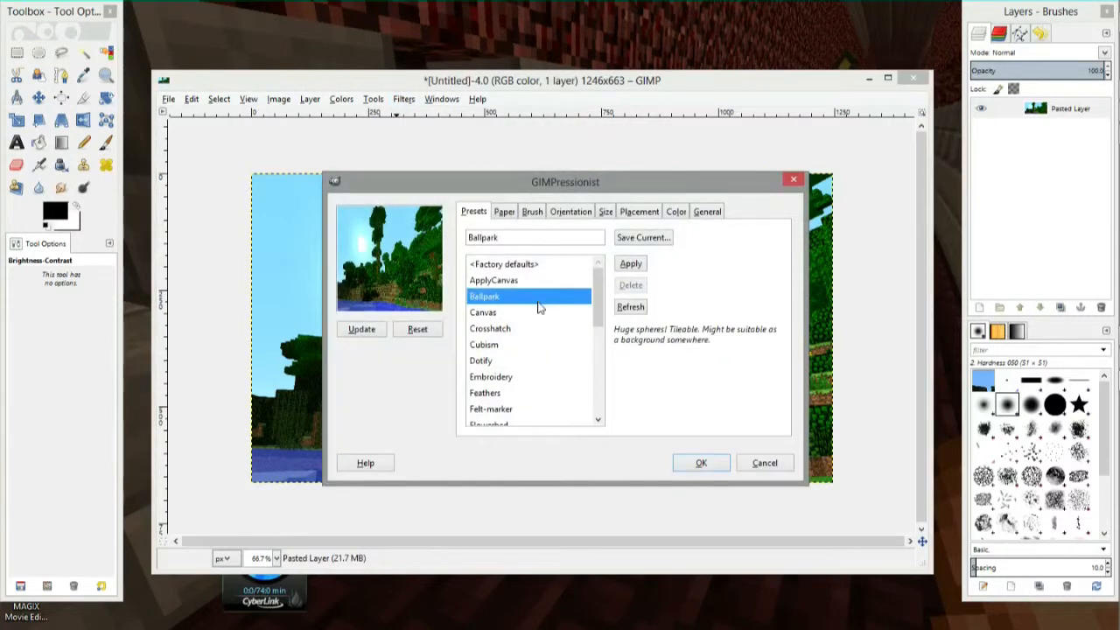
click(532, 330)
click(528, 364)
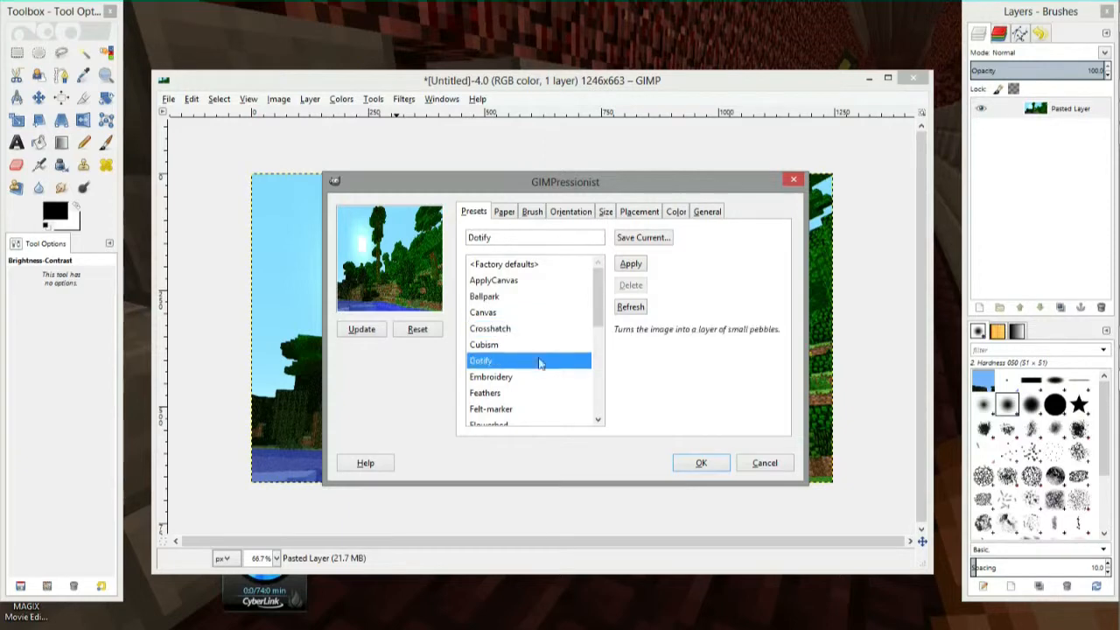
click(537, 408)
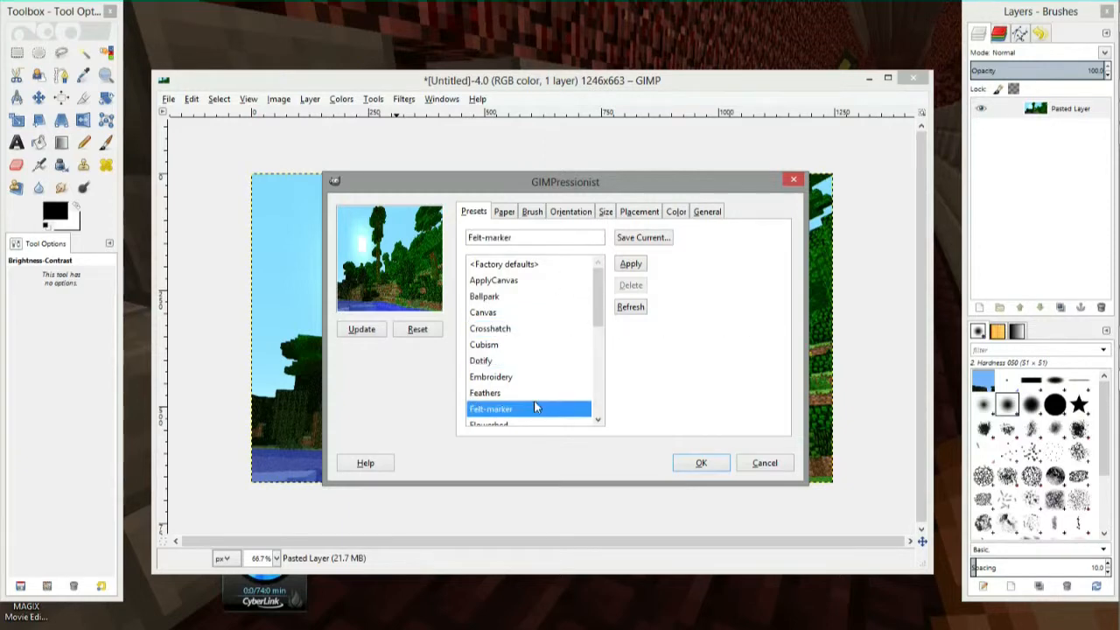
click(531, 212)
click(503, 213)
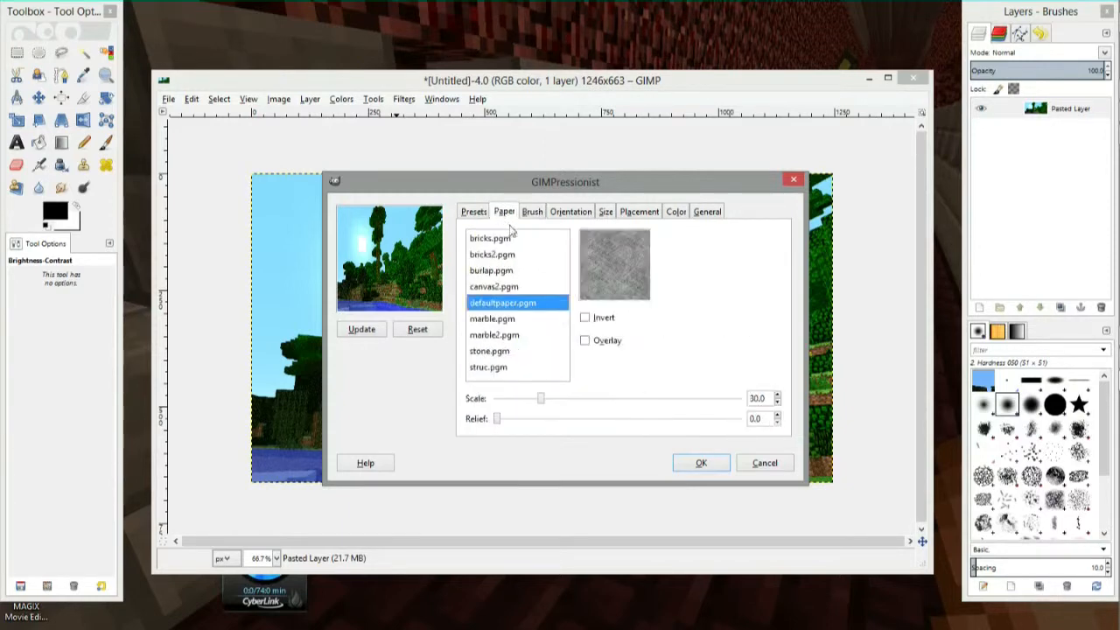
click(473, 209)
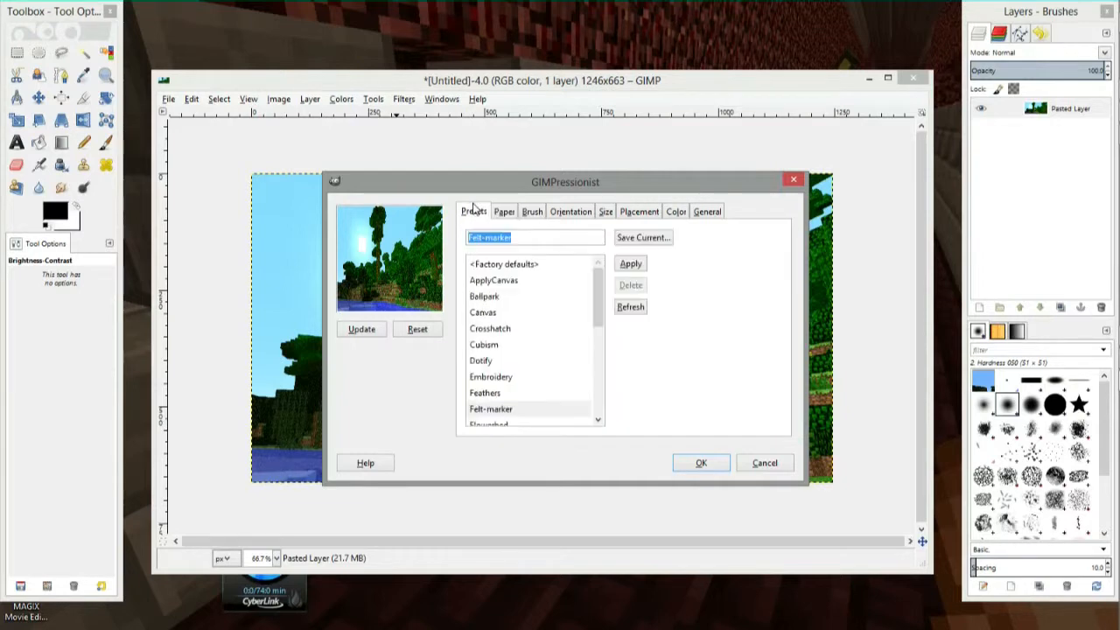
click(505, 280)
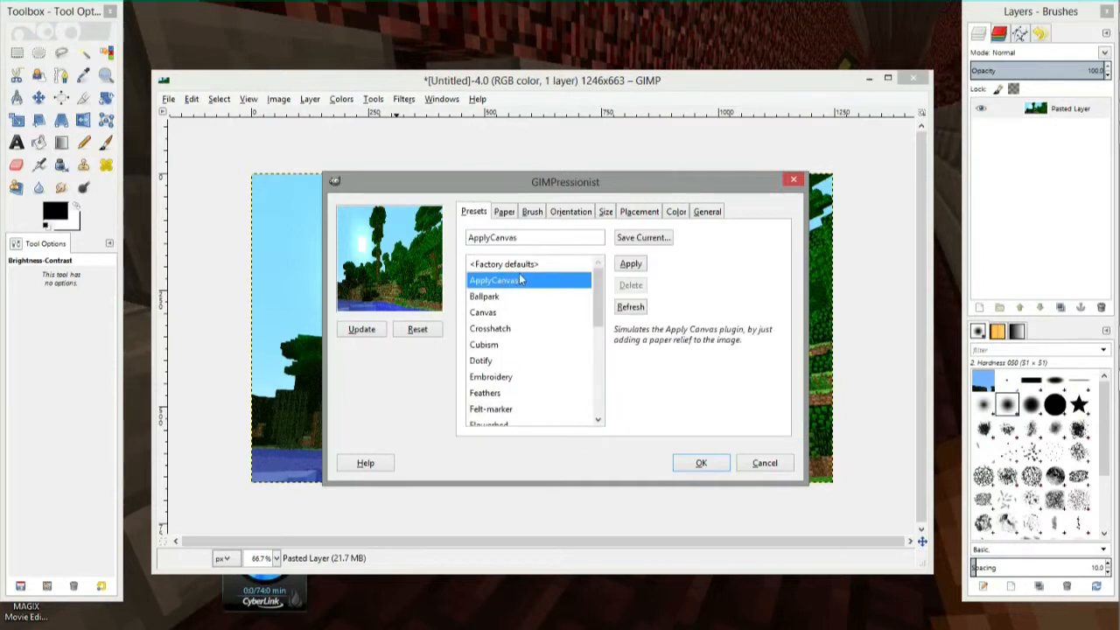
click(700, 462)
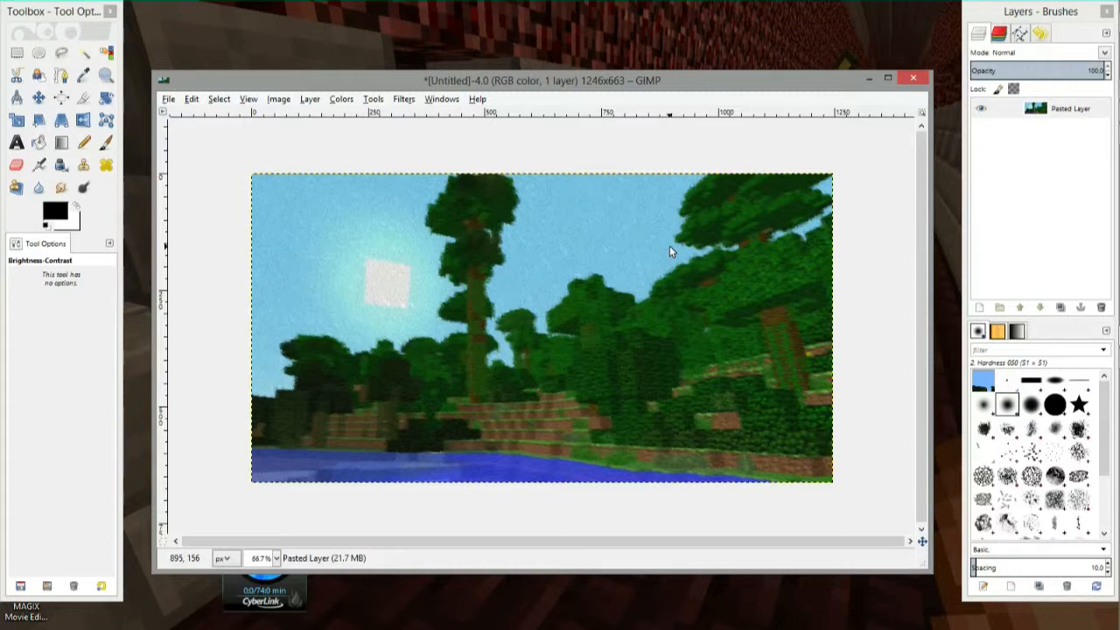
- Undo the GIMPressionist filter on the landscape and look through the available filter categories, including the Distorts filters
key(ctrl+z)
click(405, 99)
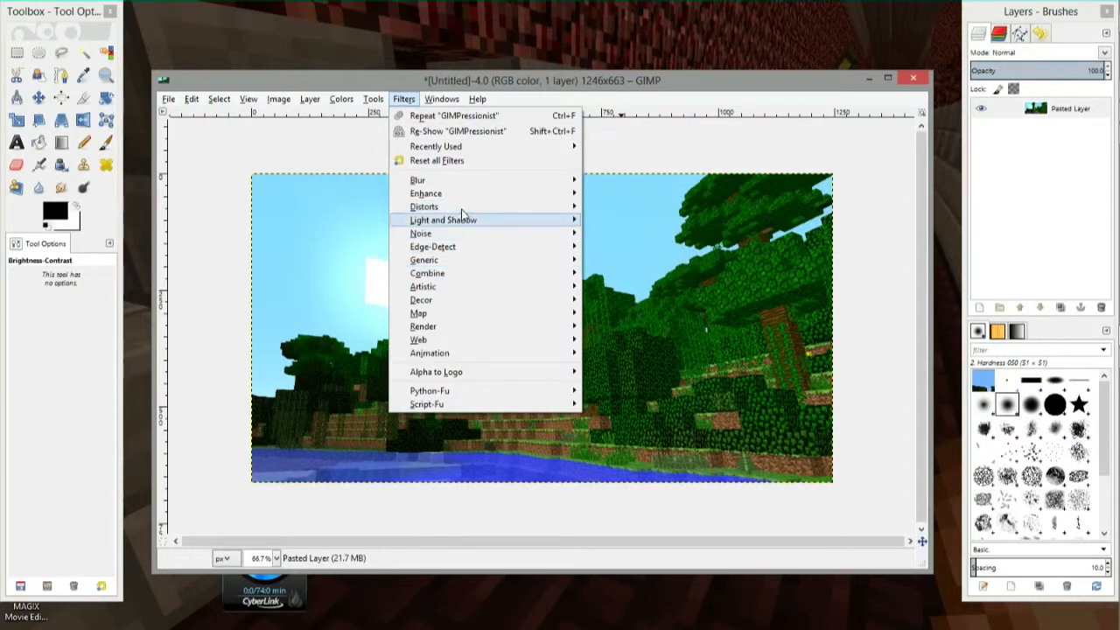
mouse_move(477, 343)
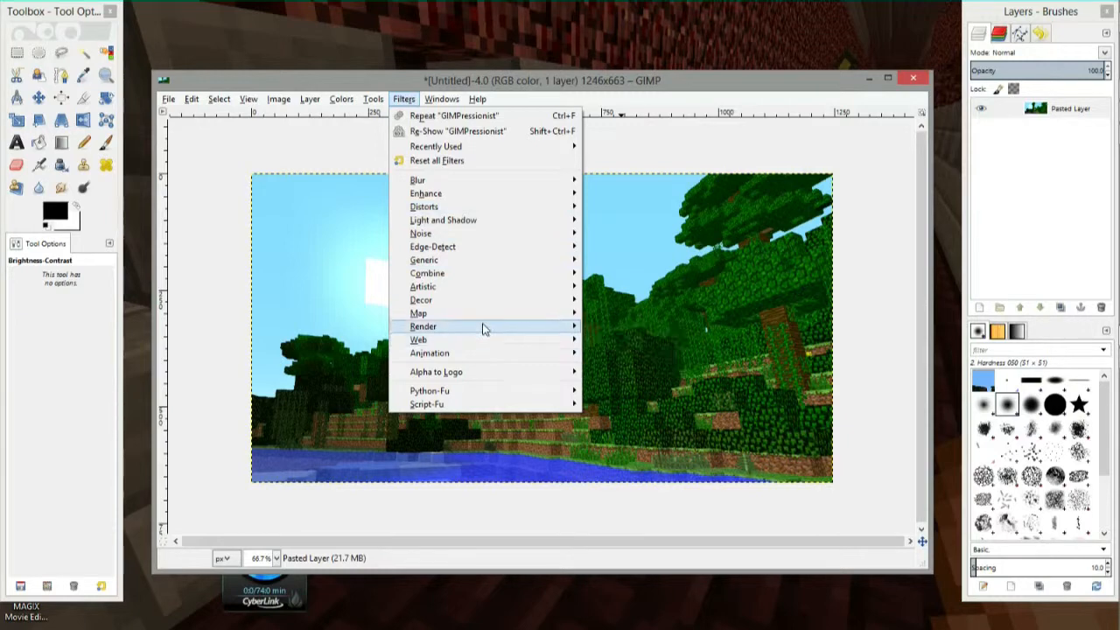
mouse_move(490, 213)
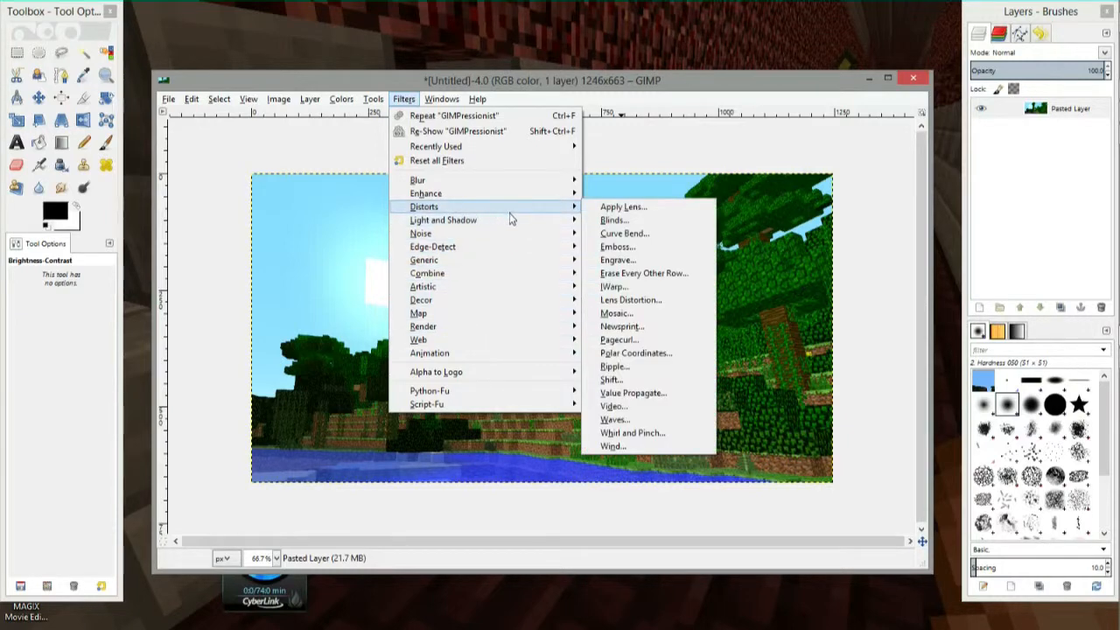
click(335, 161)
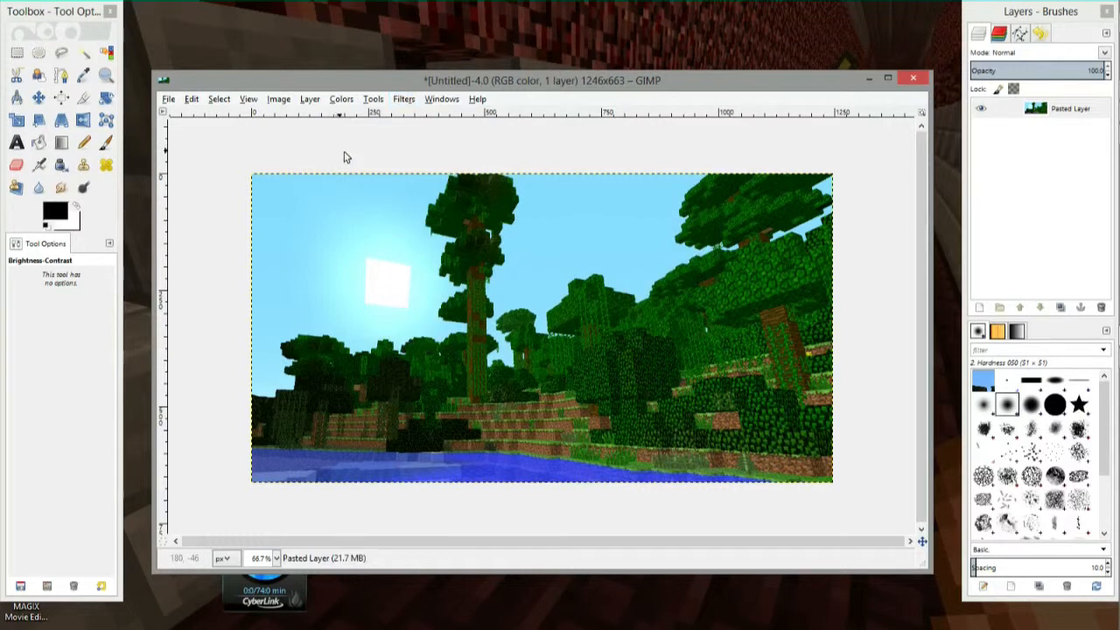
click(405, 101)
click(407, 104)
- Draw an elliptical selection of about 269 by 611 px around the tall tree and invert it
click(40, 56)
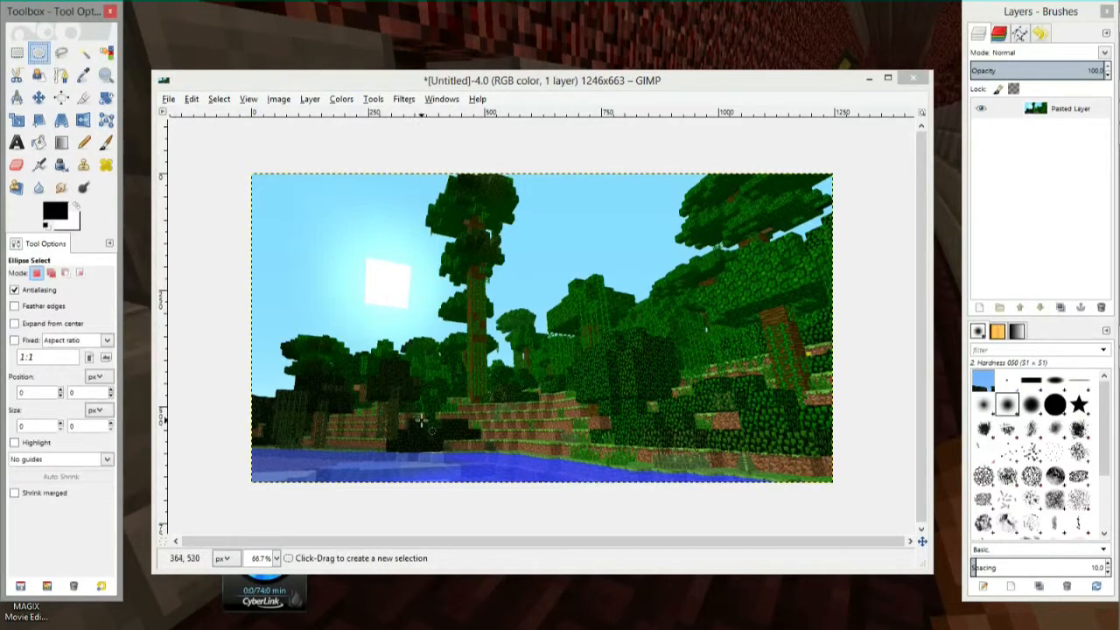
drag(420, 420, 537, 138)
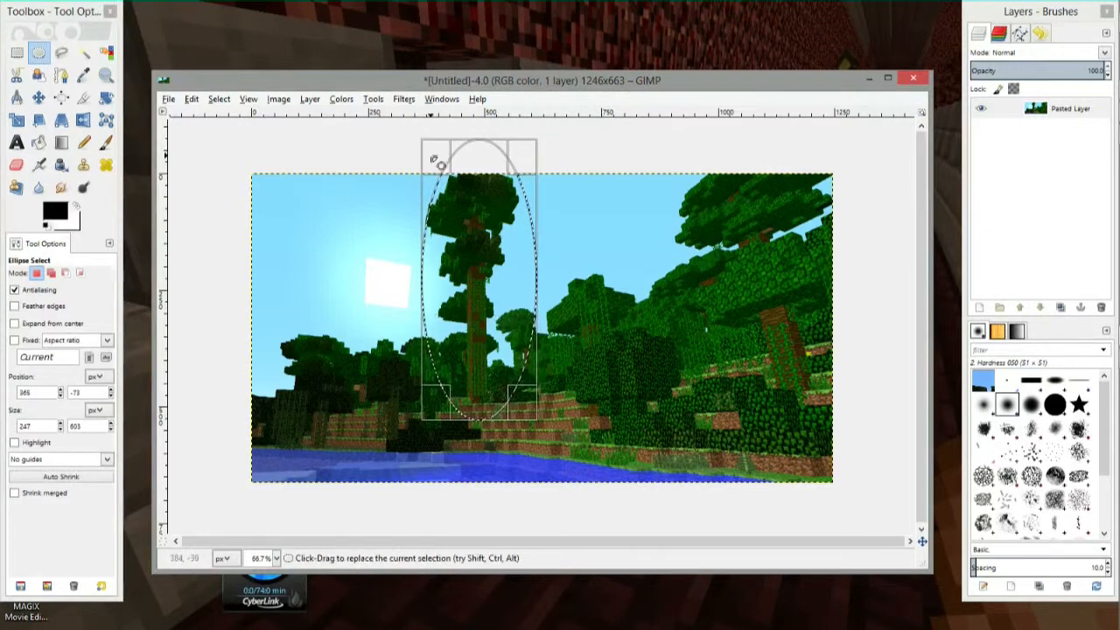
drag(440, 160, 429, 155)
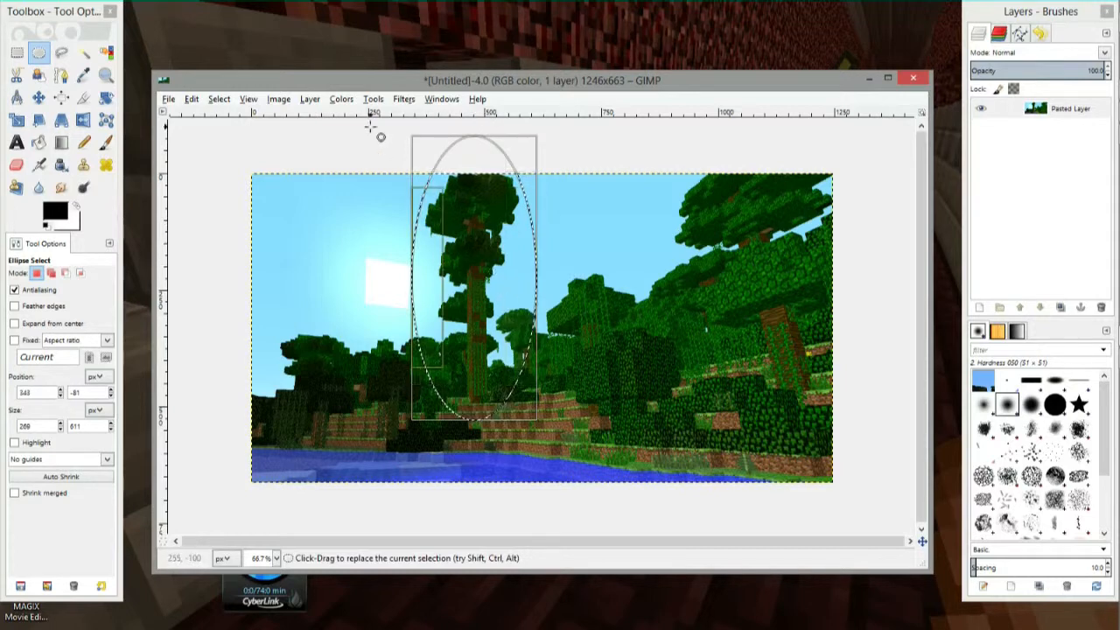
click(219, 100)
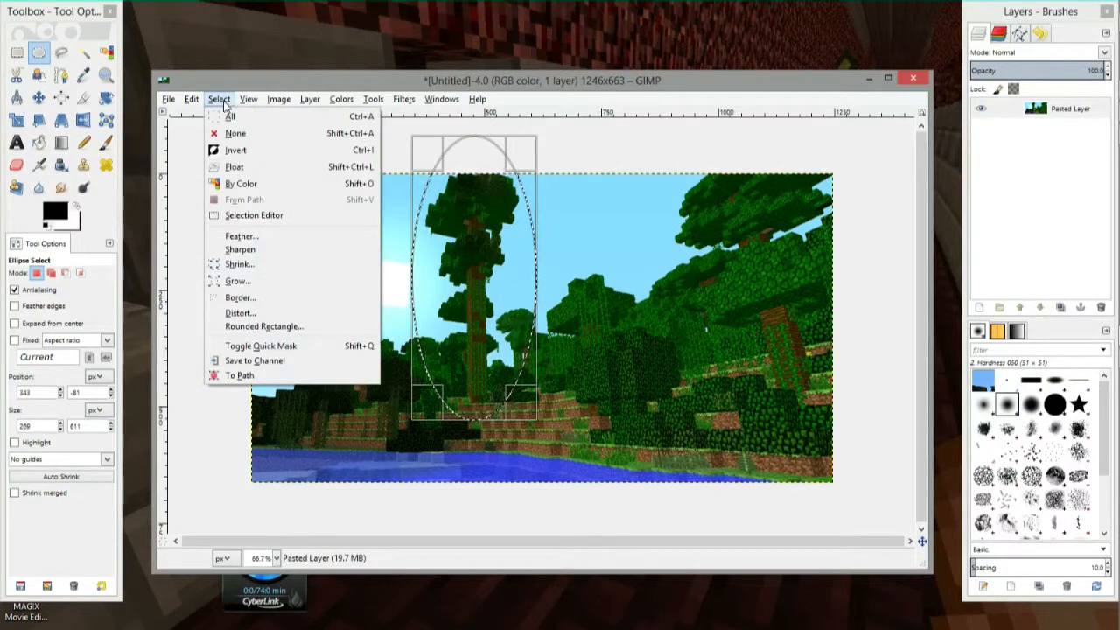
click(235, 151)
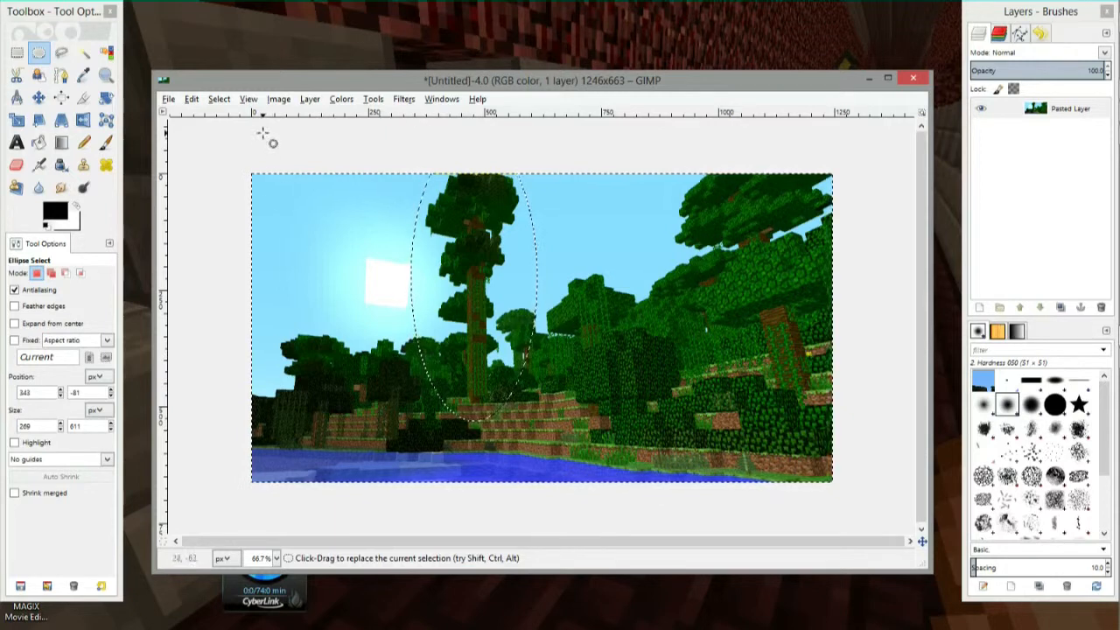
- Feather the inverted selection by 15 px
click(218, 99)
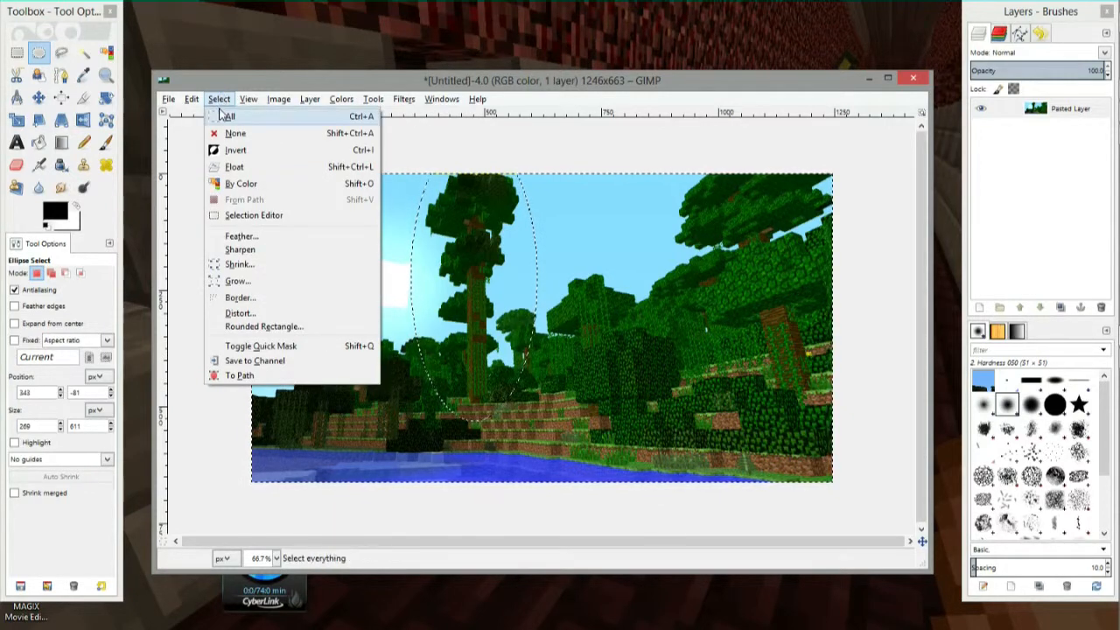
click(260, 236)
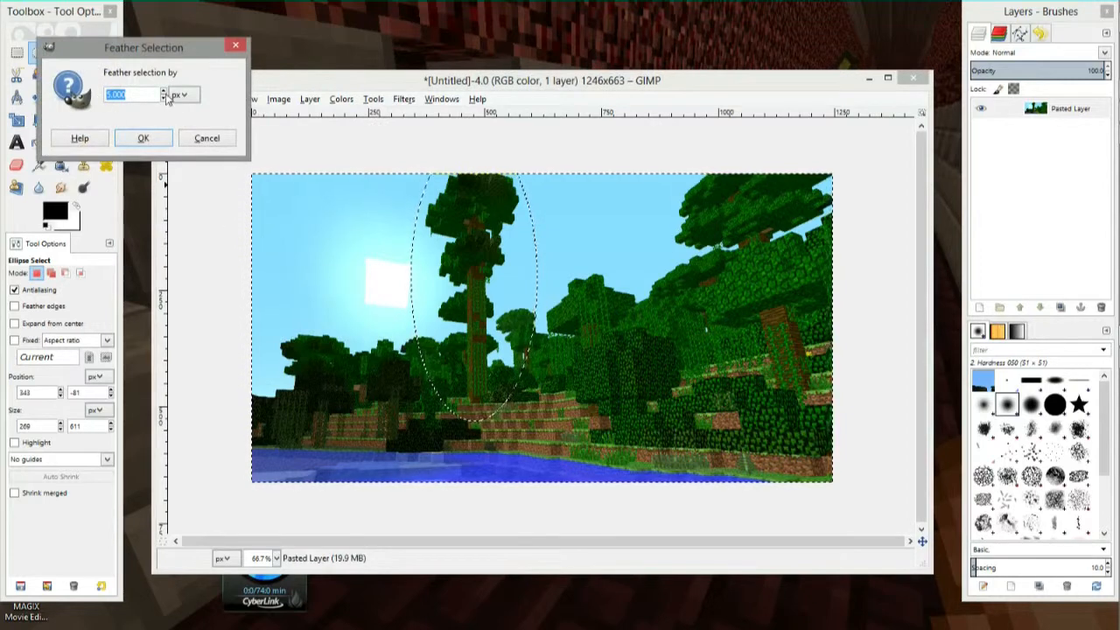
click(164, 92)
click(164, 92)
click(163, 92)
click(164, 91)
click(164, 92)
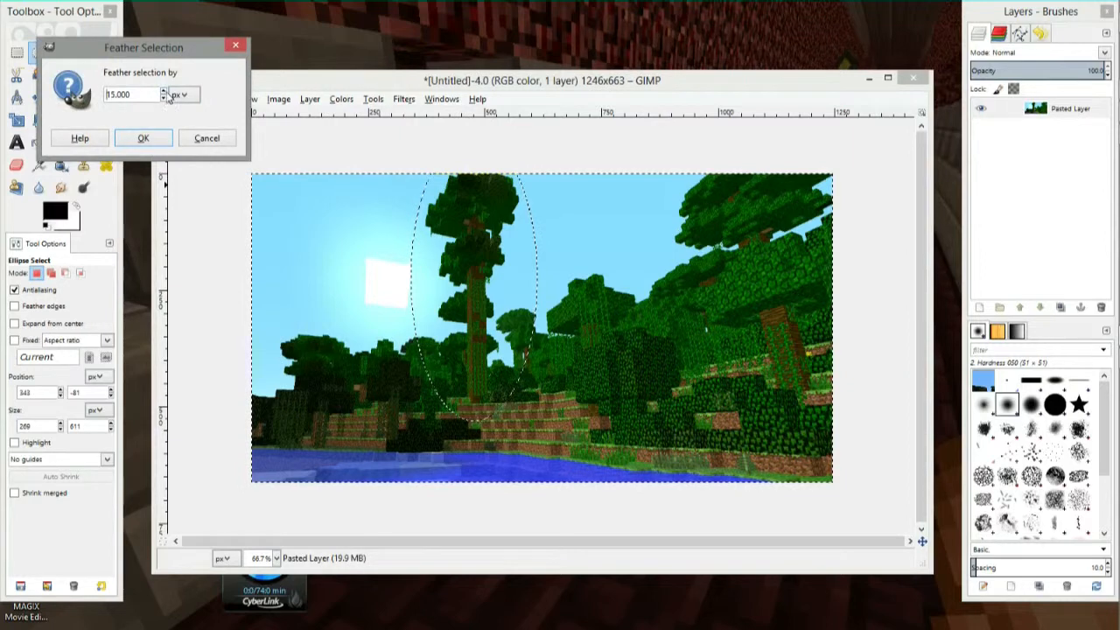
click(144, 140)
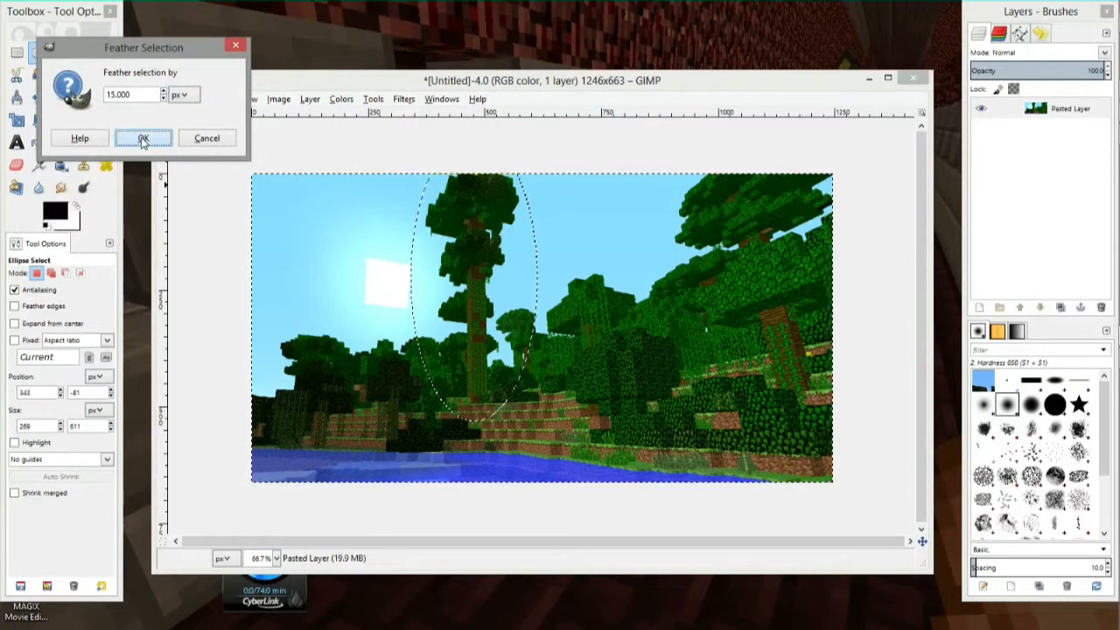
- Apply the simple Blur filter to the area outside the tall tree's ellipse
click(403, 99)
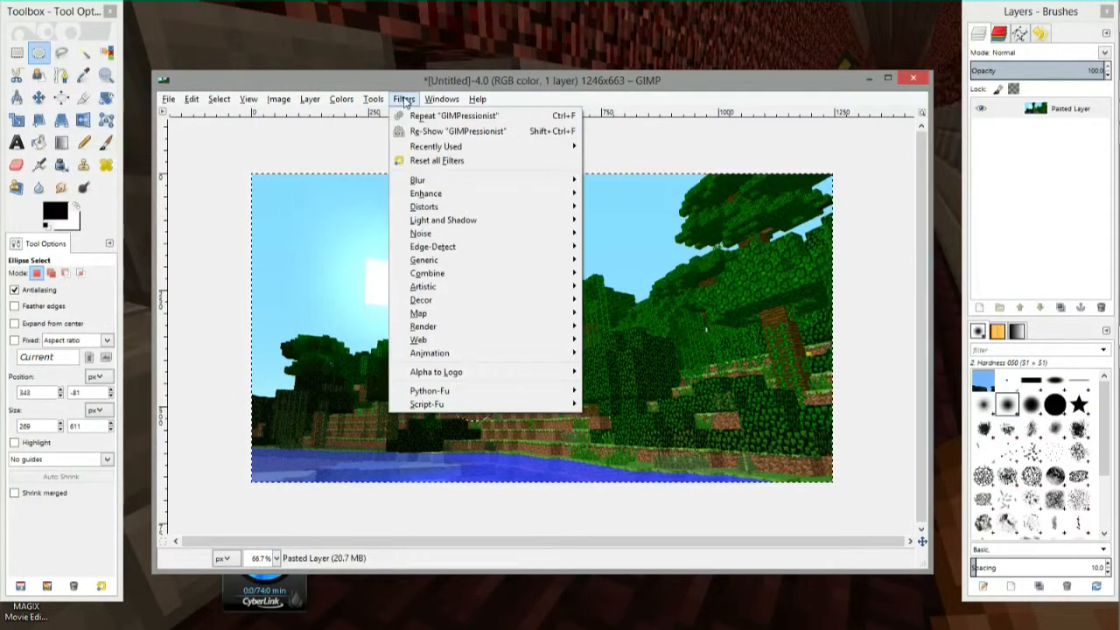
mouse_move(425, 181)
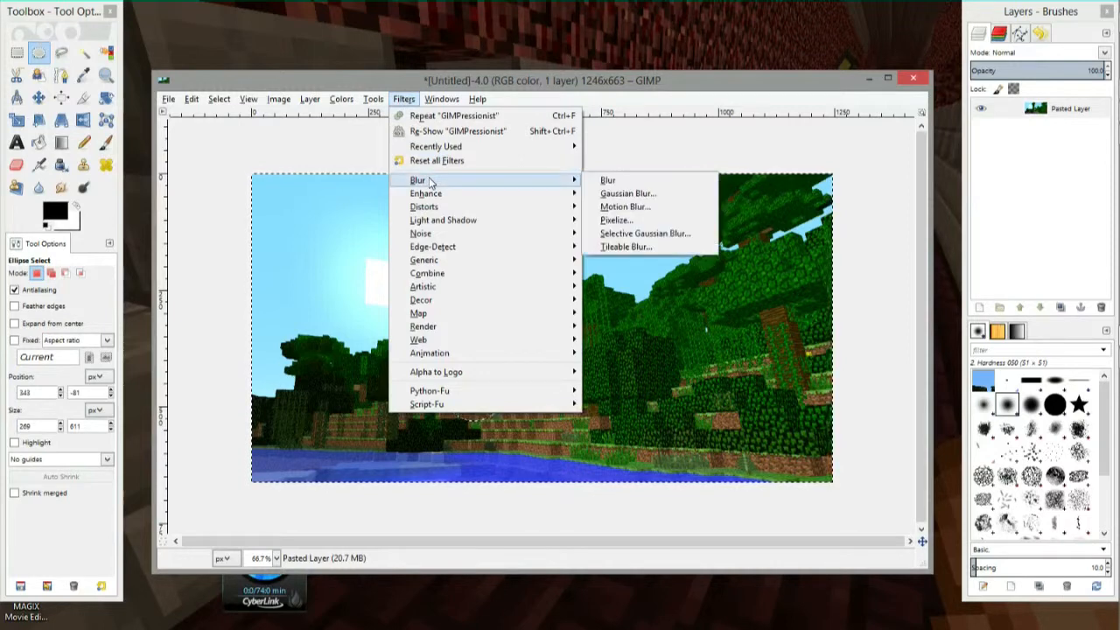
click(637, 181)
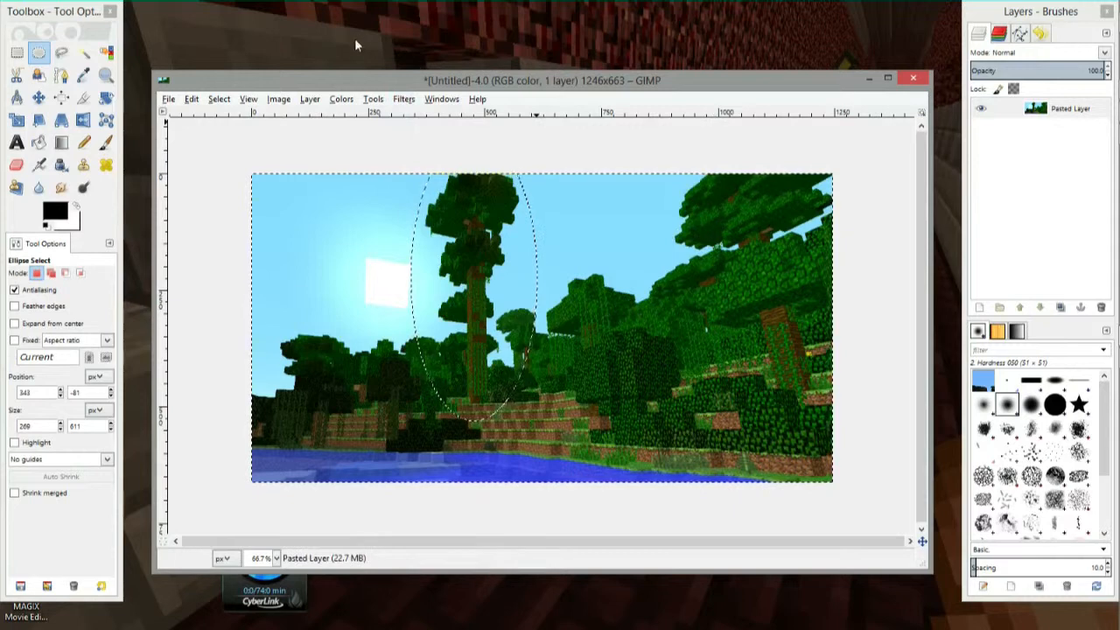
- Apply a Gaussian Blur with a 5.0 px horizontal and vertical radius to the selected surroundings, checking the treetops in the preview
click(403, 99)
mouse_move(430, 180)
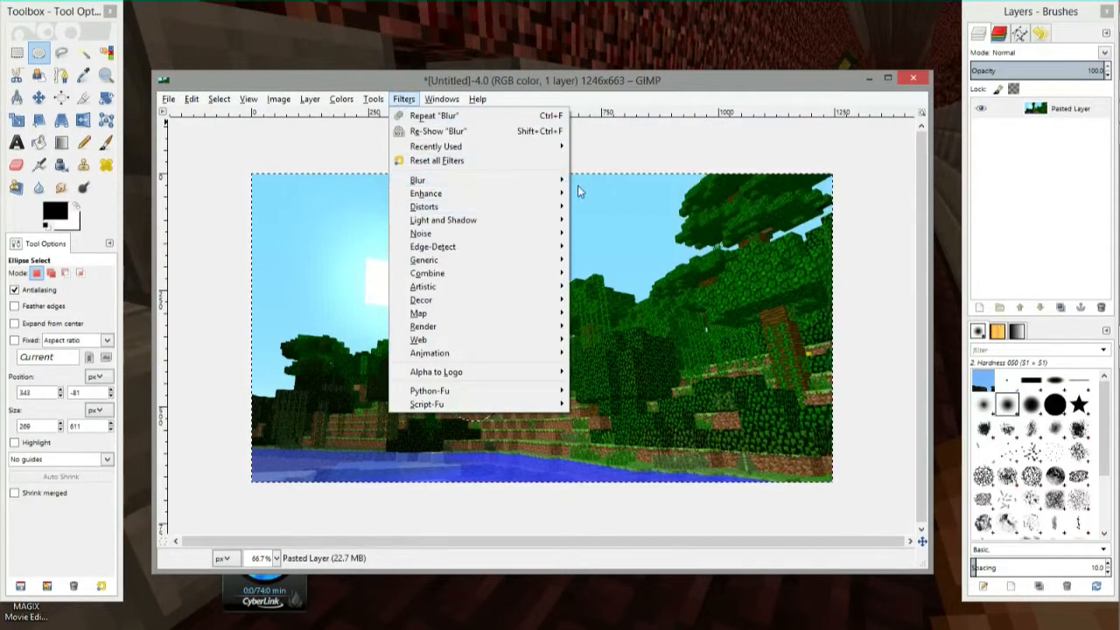
mouse_move(565, 183)
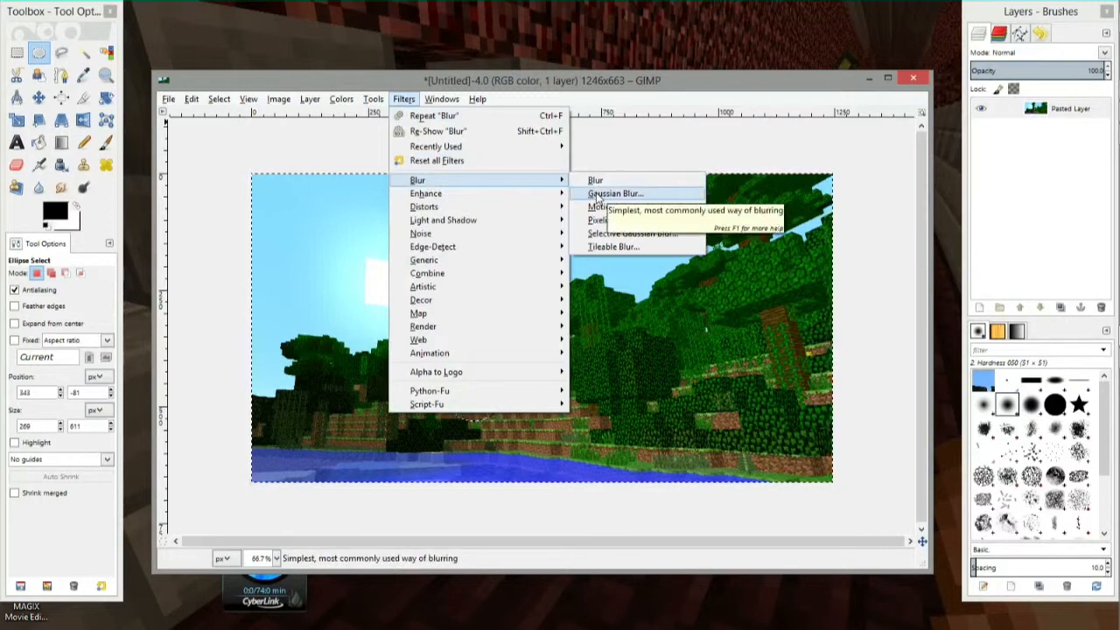
click(596, 192)
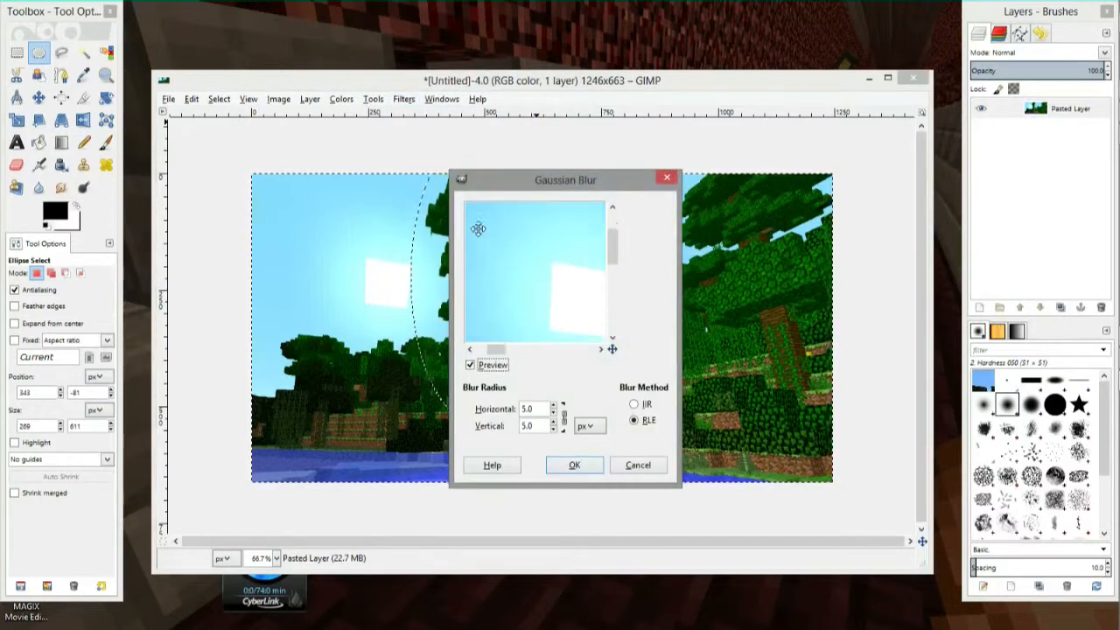
drag(564, 306, 502, 233)
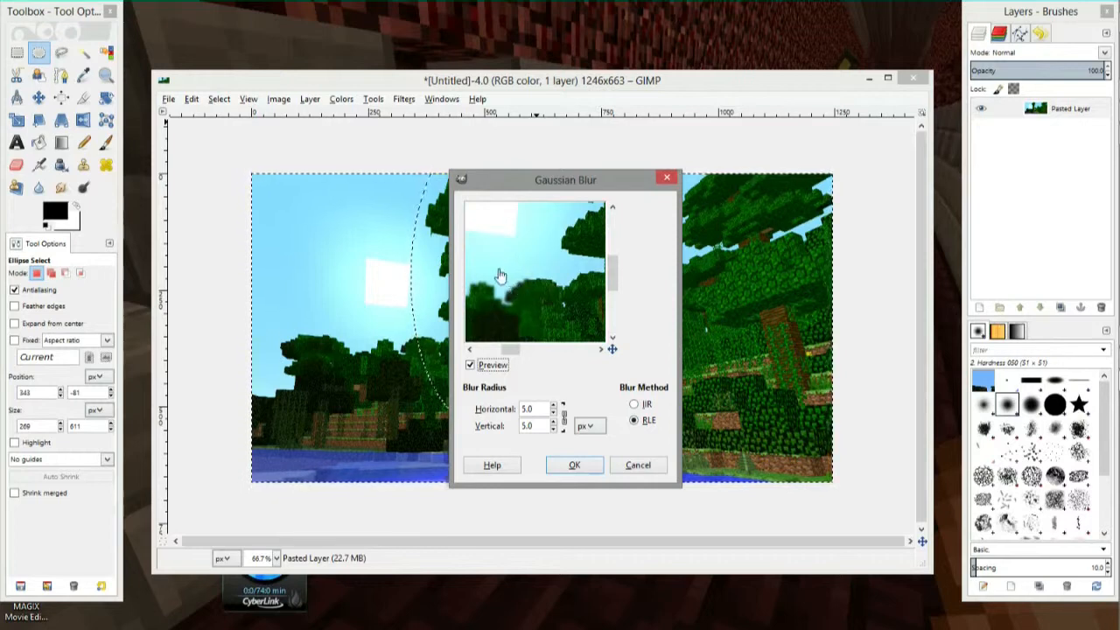
drag(498, 270, 509, 261)
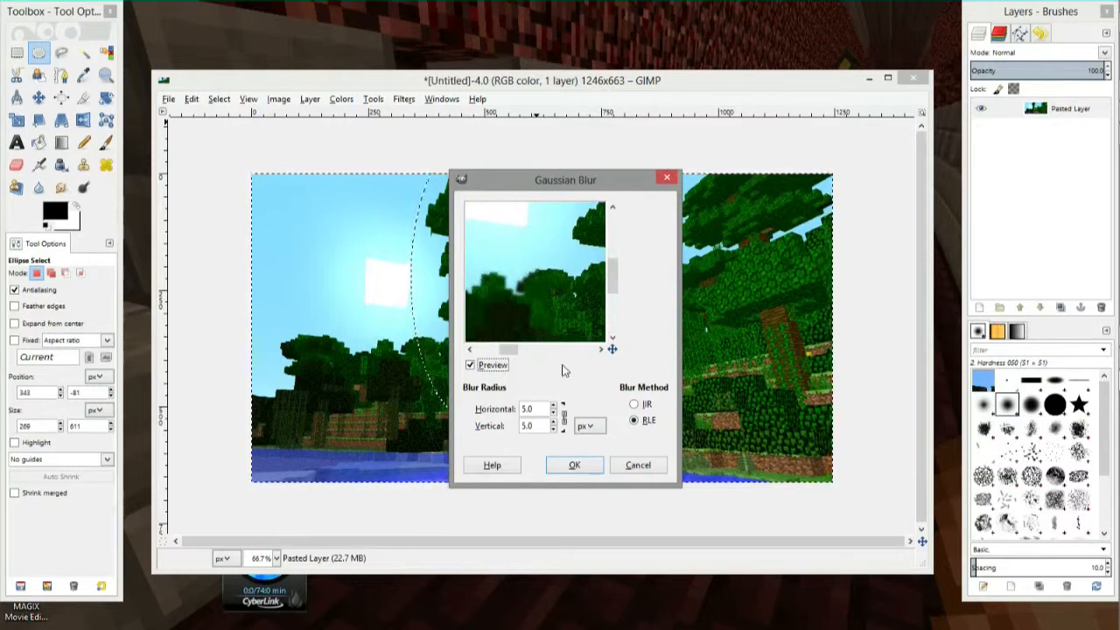
click(585, 471)
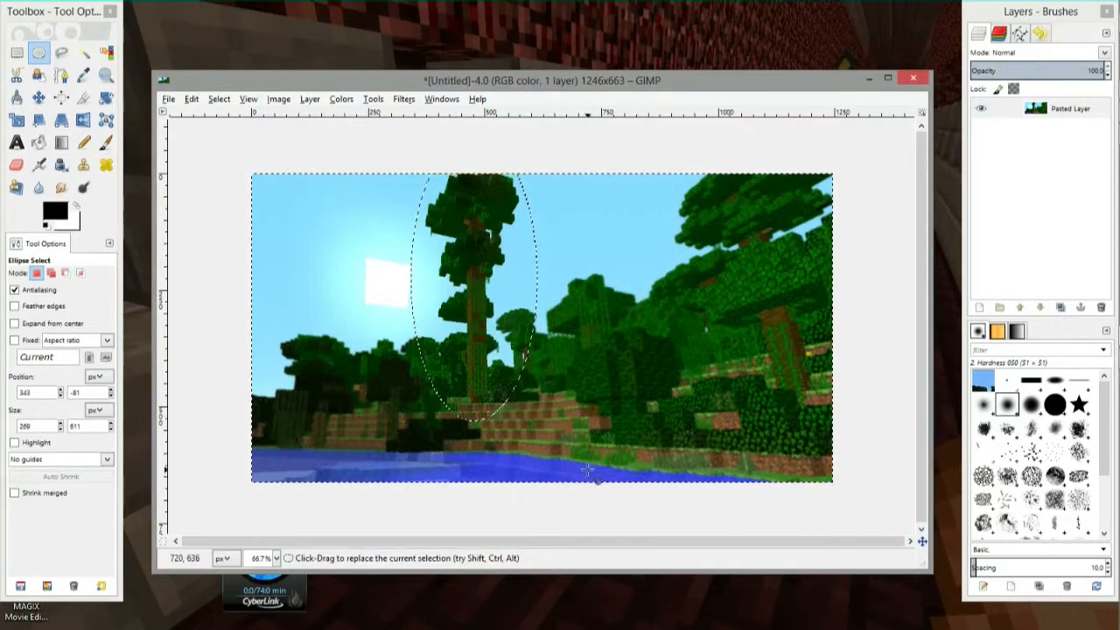
- Repeat the Gaussian Blur on the selected surroundings to strengthen the effect, and clear the selection
click(404, 100)
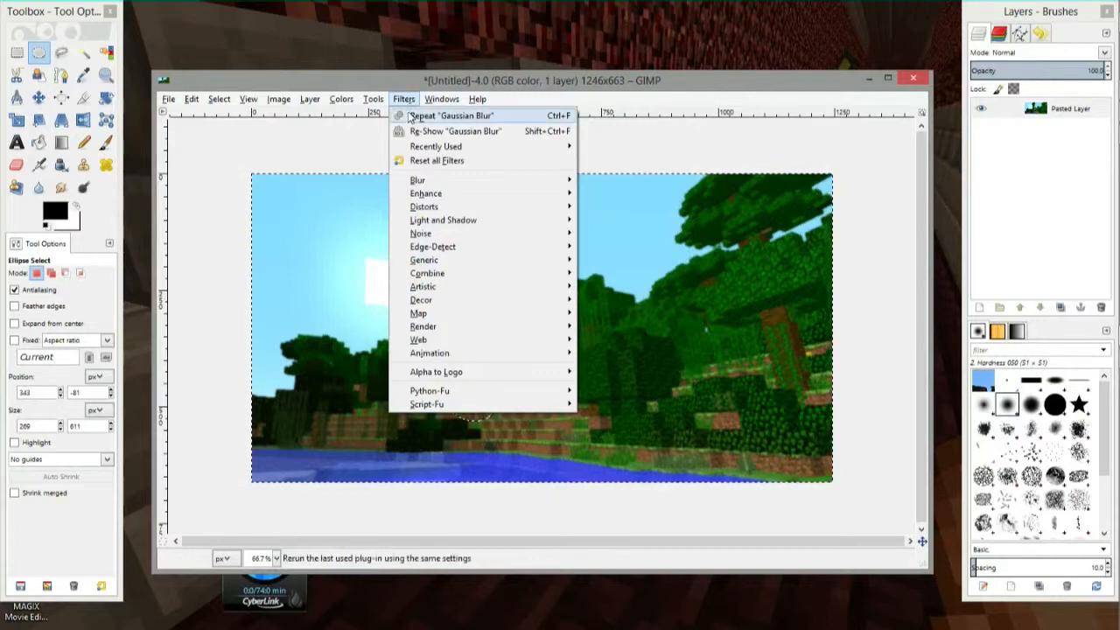
click(418, 116)
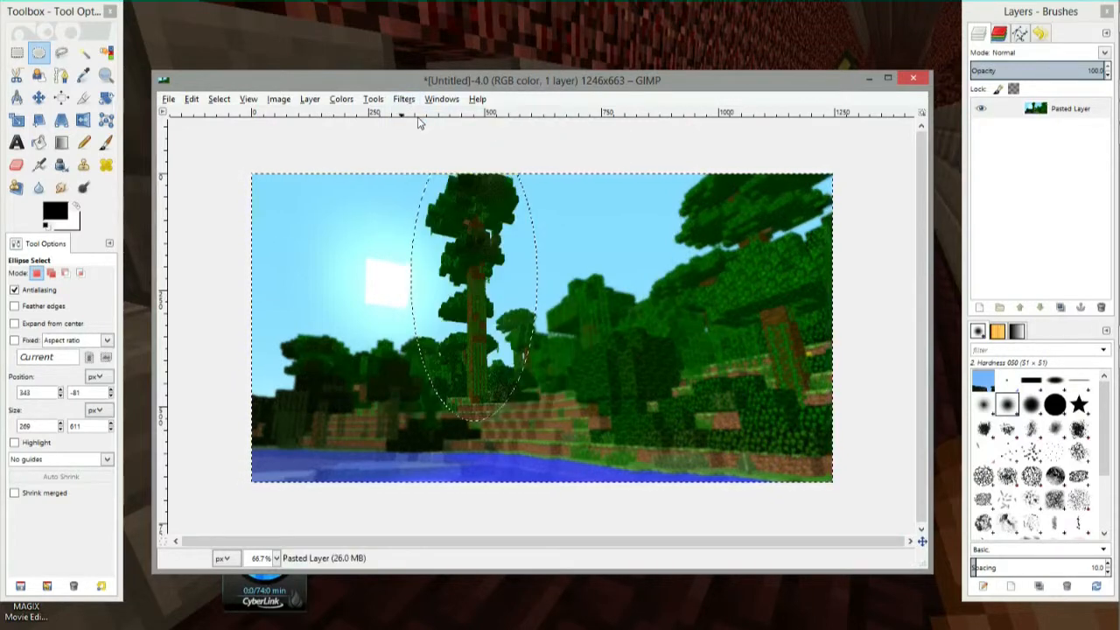
key(ctrl)
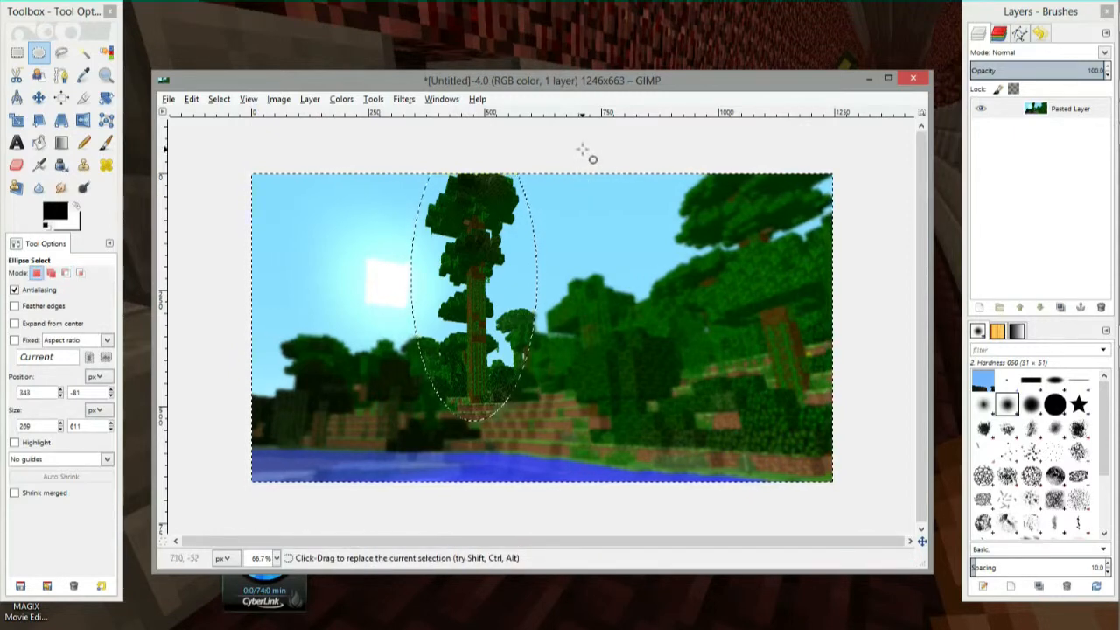
click(583, 152)
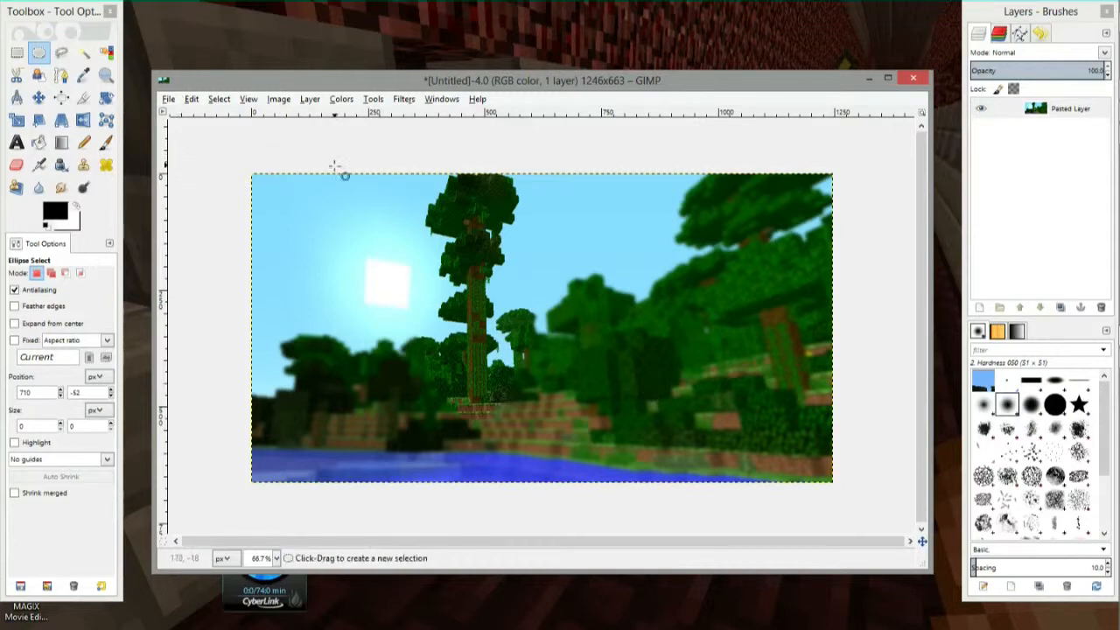
- Undo the deselection and the Gaussian blurs, and open the list of filters
key(ctrl+z)
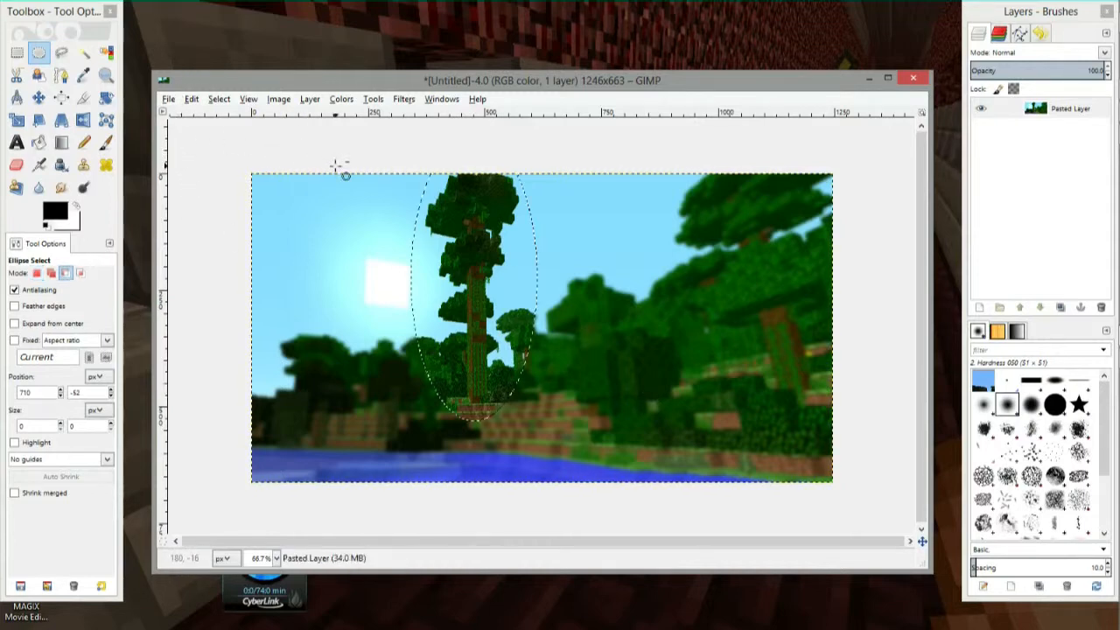
key(ctrl+z)
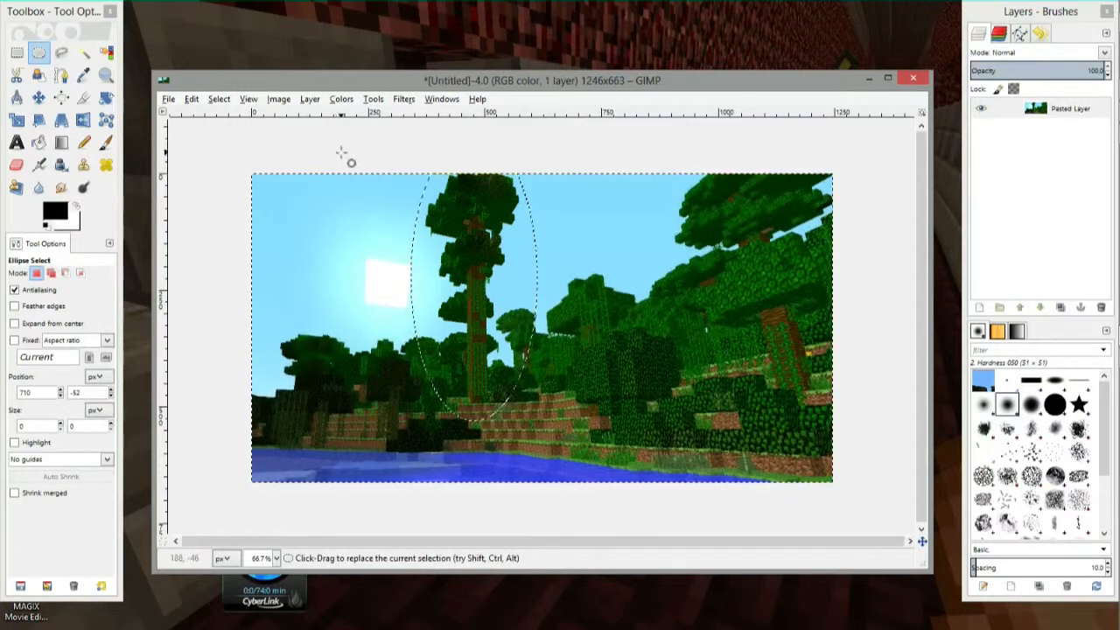
click(403, 99)
mouse_move(343, 103)
mouse_move(404, 104)
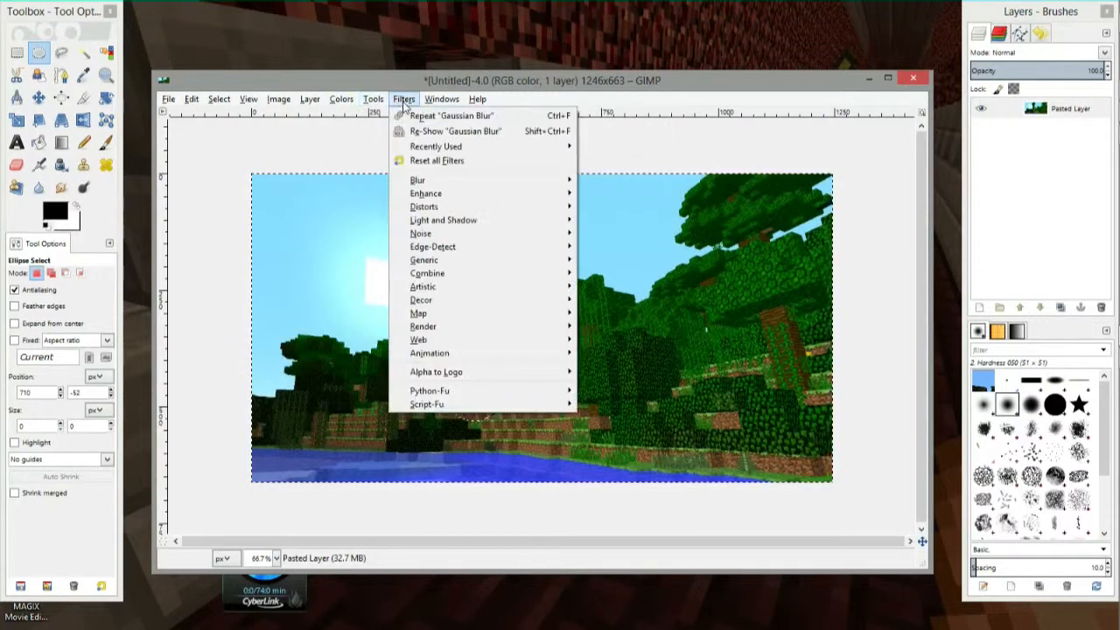